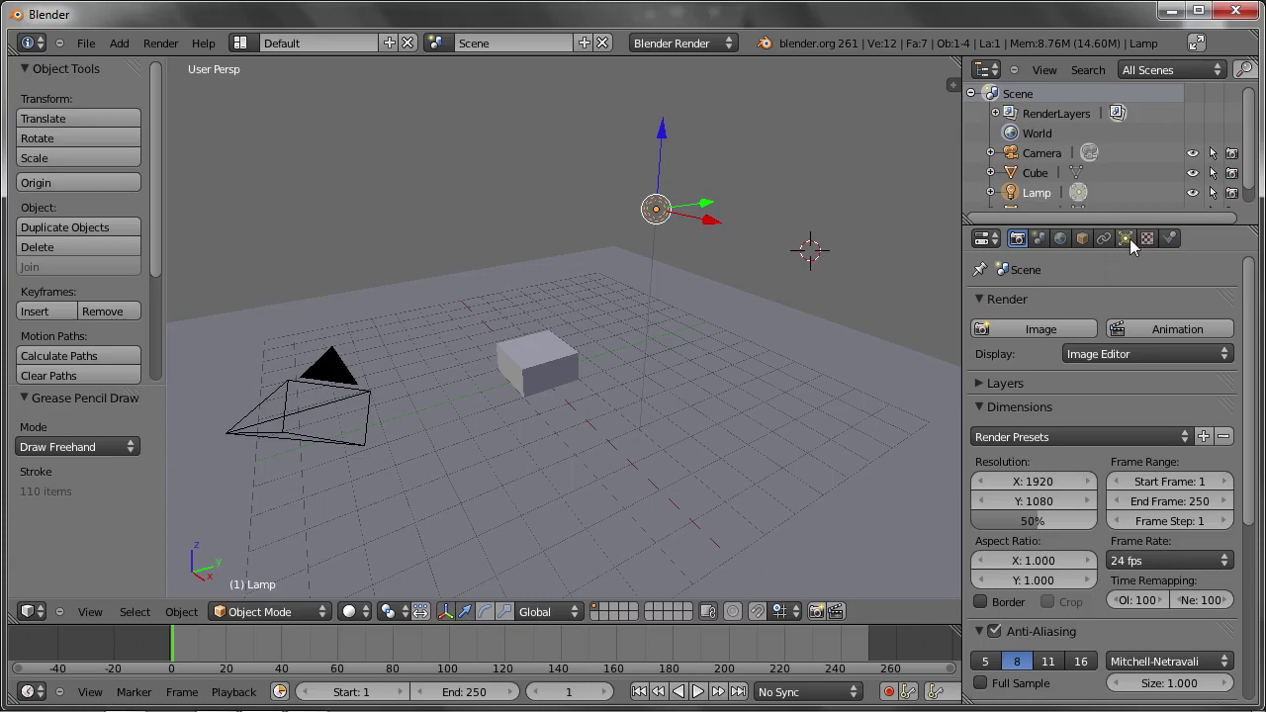
Step: Select the lamp and show its Point settings: Energy 1.000, Inverse Square falloff, Distance 30.000
right_click(512, 362)
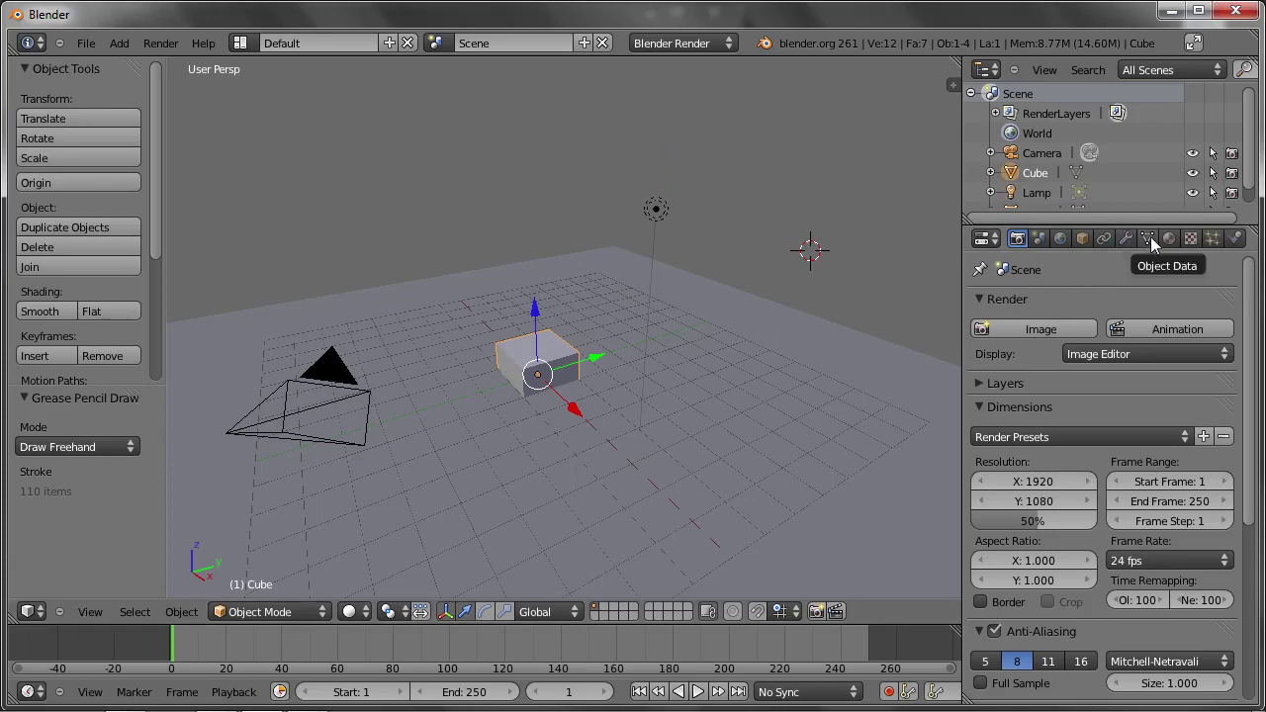
right_click(658, 210)
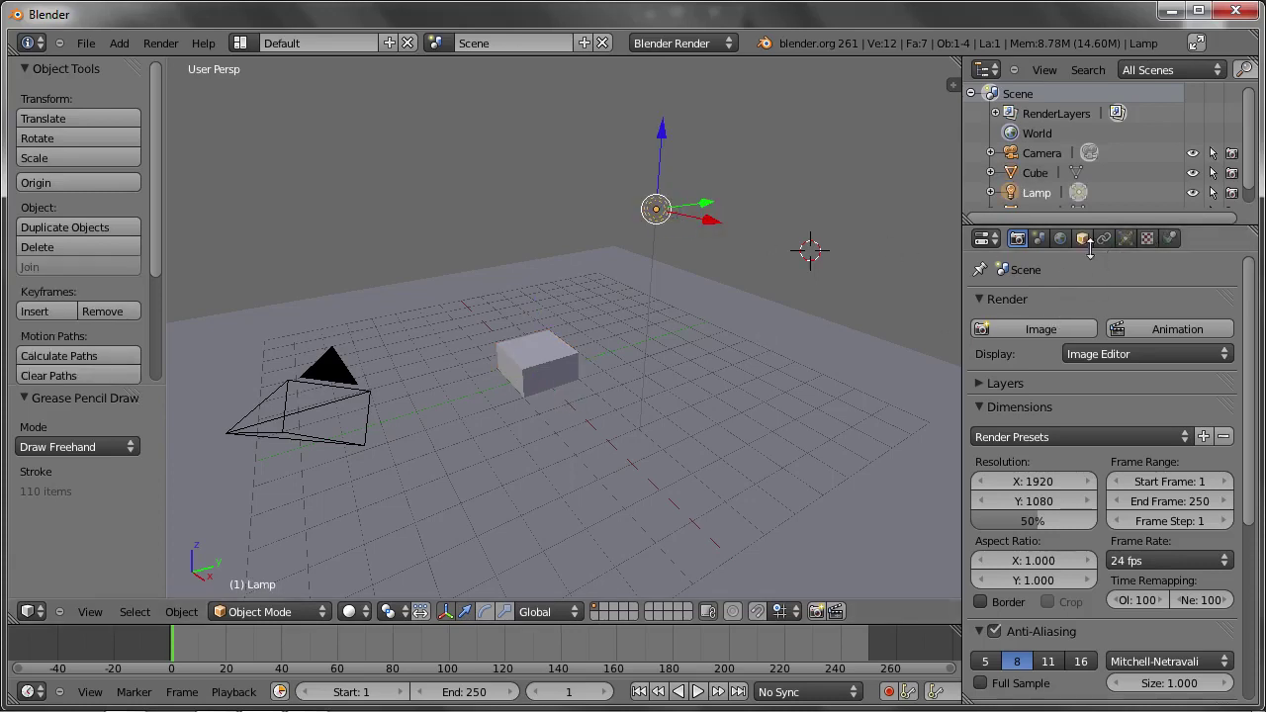
left_click(1125, 240)
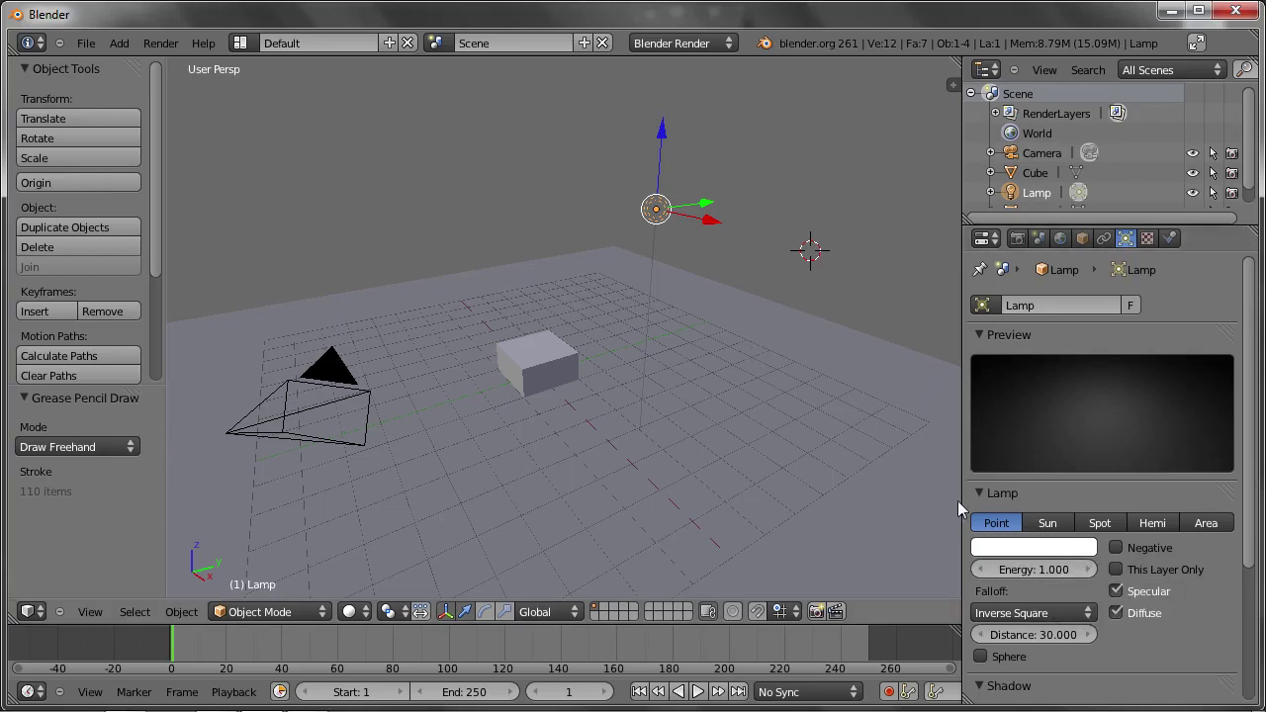
Step: Tint the lamp a warm pale pink (R 1.000, G 0.930, B 0.612) and render the scene
left_click(1001, 546)
mouse_move(996, 353)
left_mouse_down()
mouse_move(985, 384)
mouse_move(972, 373)
left_mouse_up()
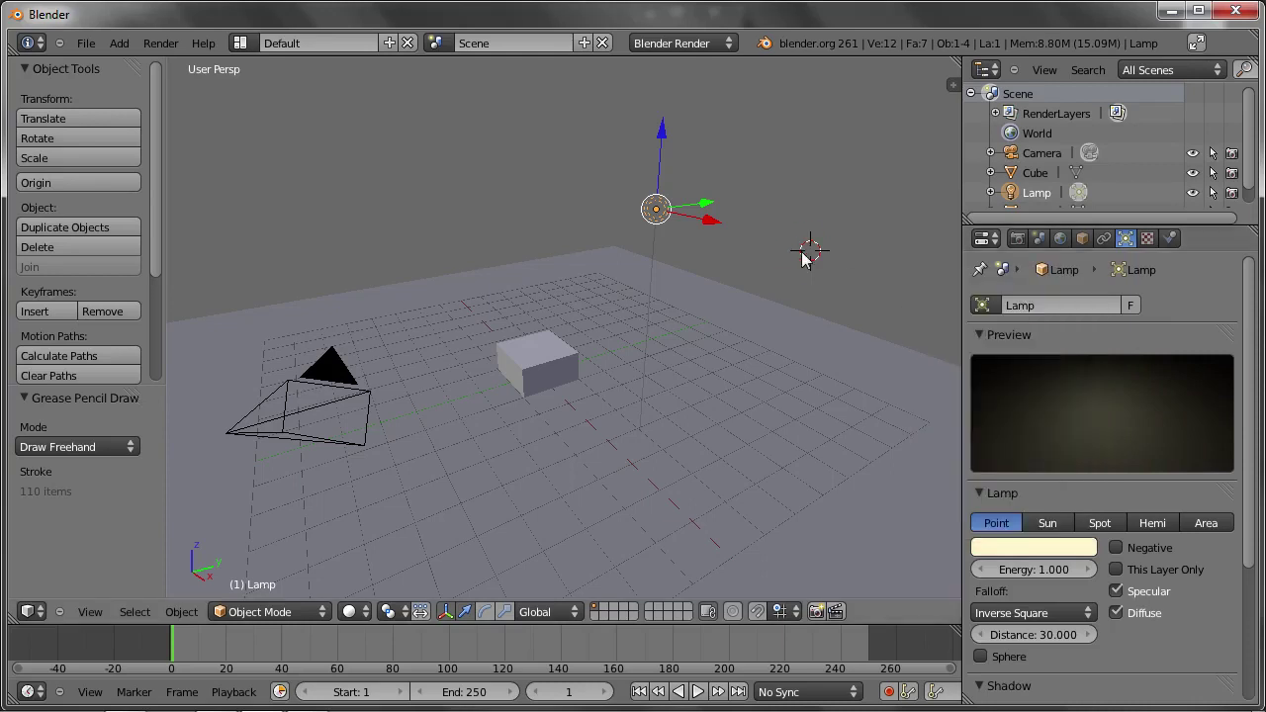
key("F12")
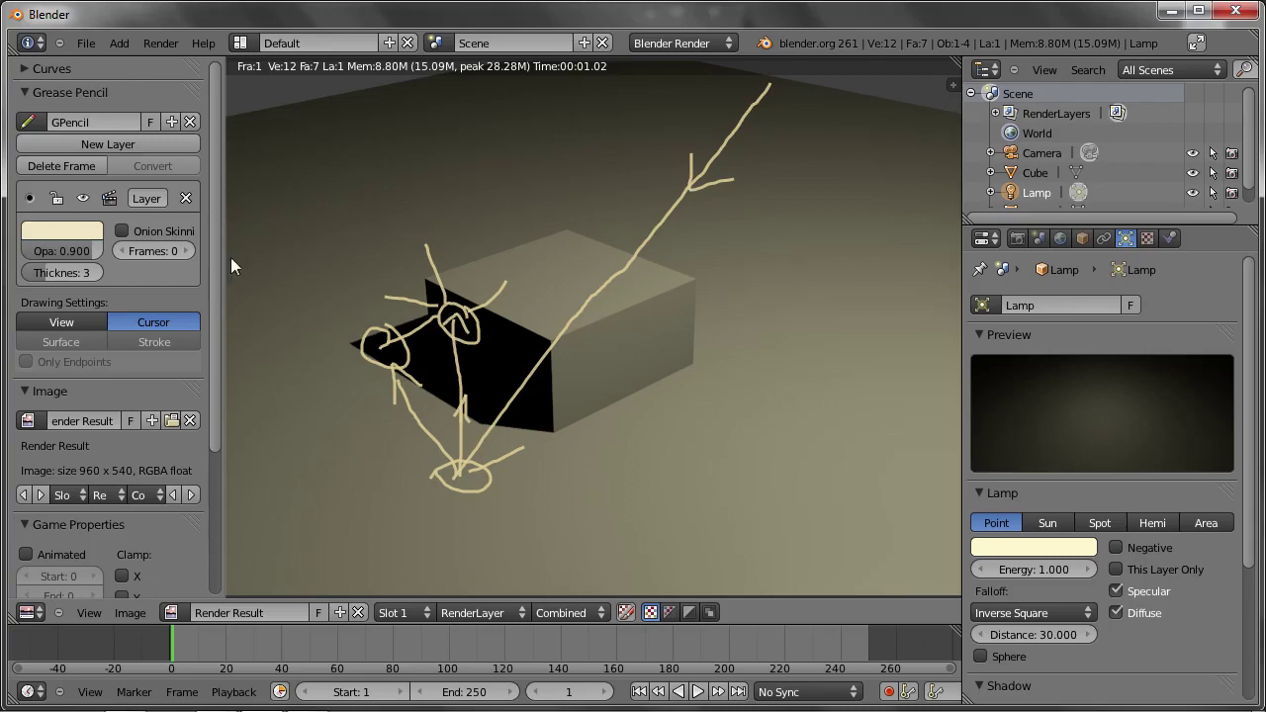
Step: Delete the sketched strokes layer and render the scene with lamp Energy 0
left_click(185, 199)
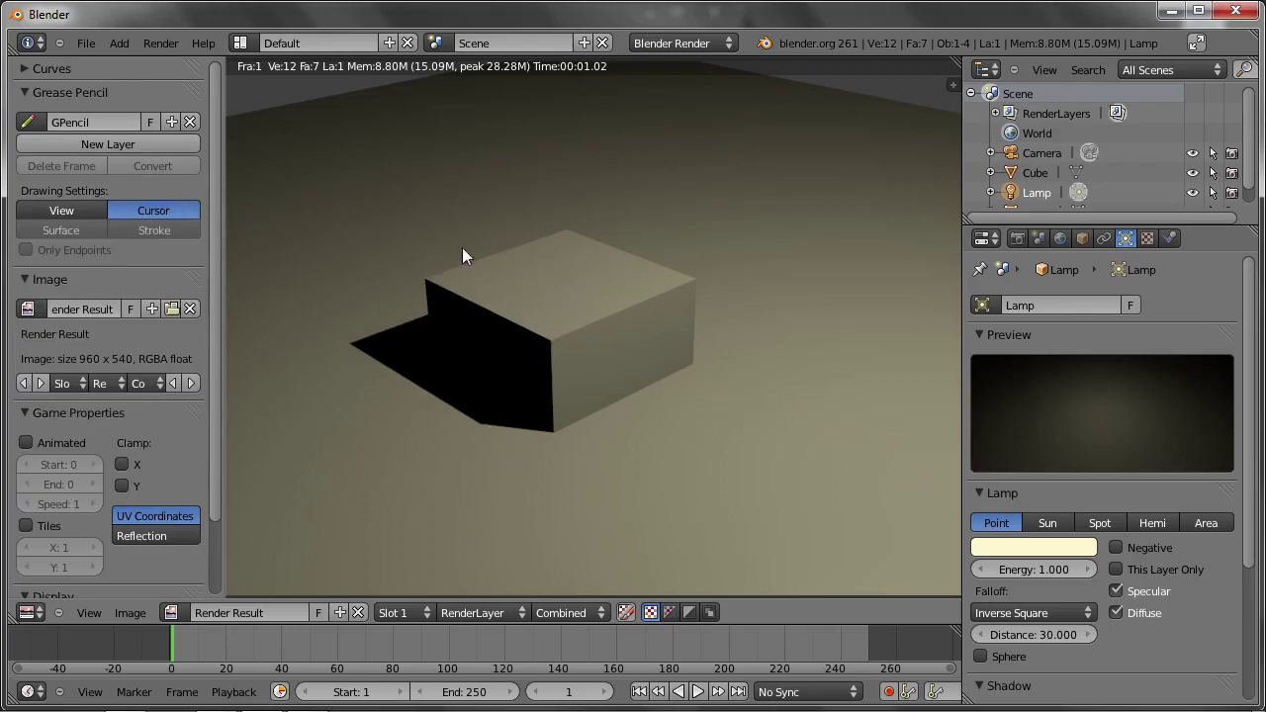
key("Escape")
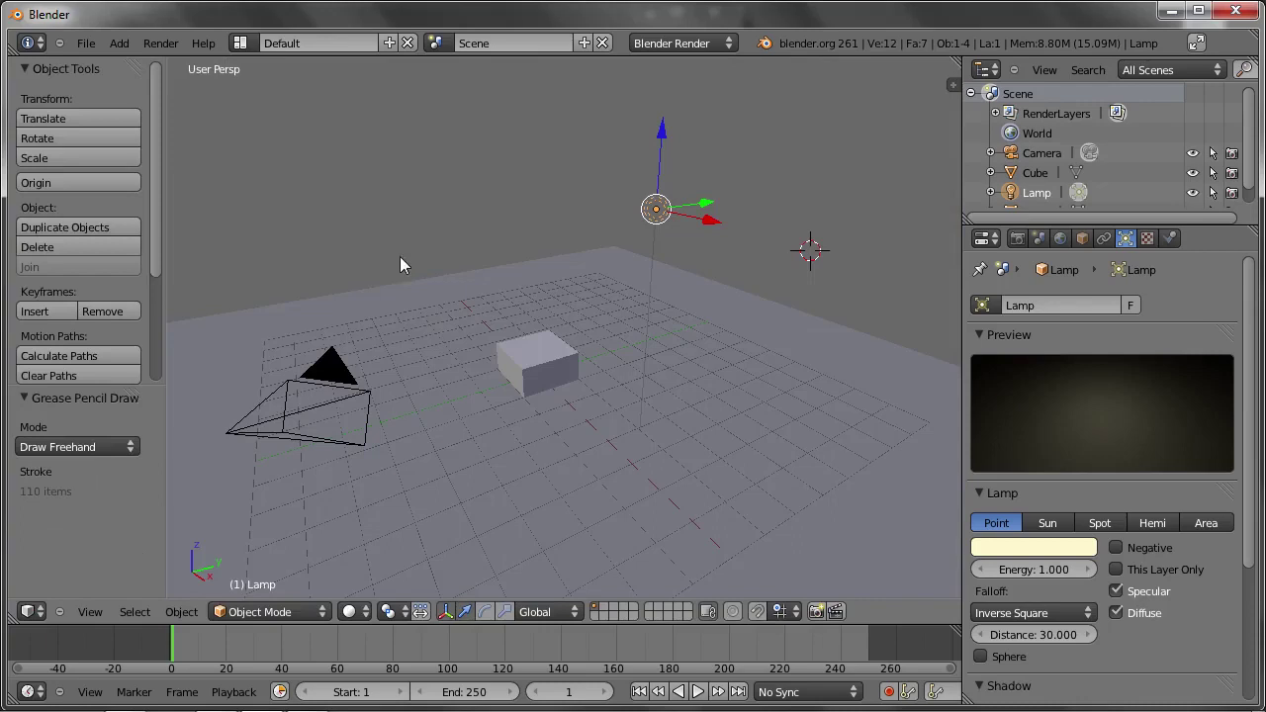
left_click(1044, 571)
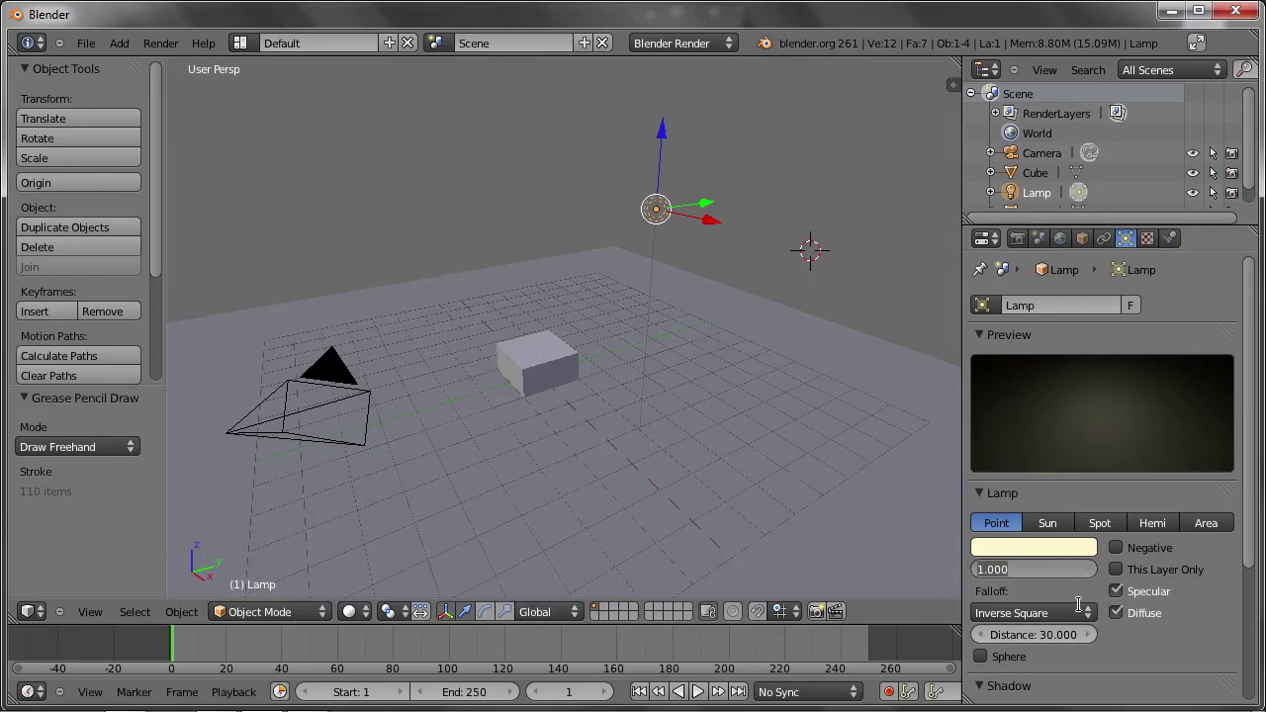
type("0")
key("Return")
key("F12")
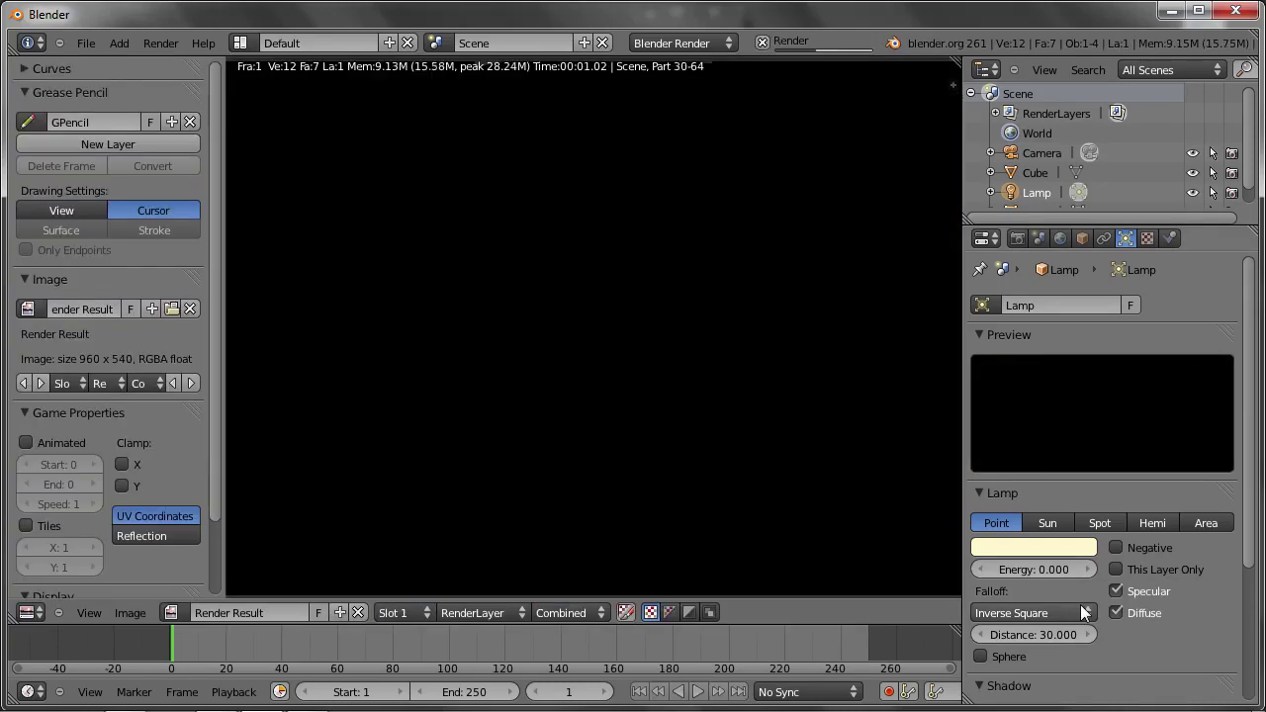
key("Escape")
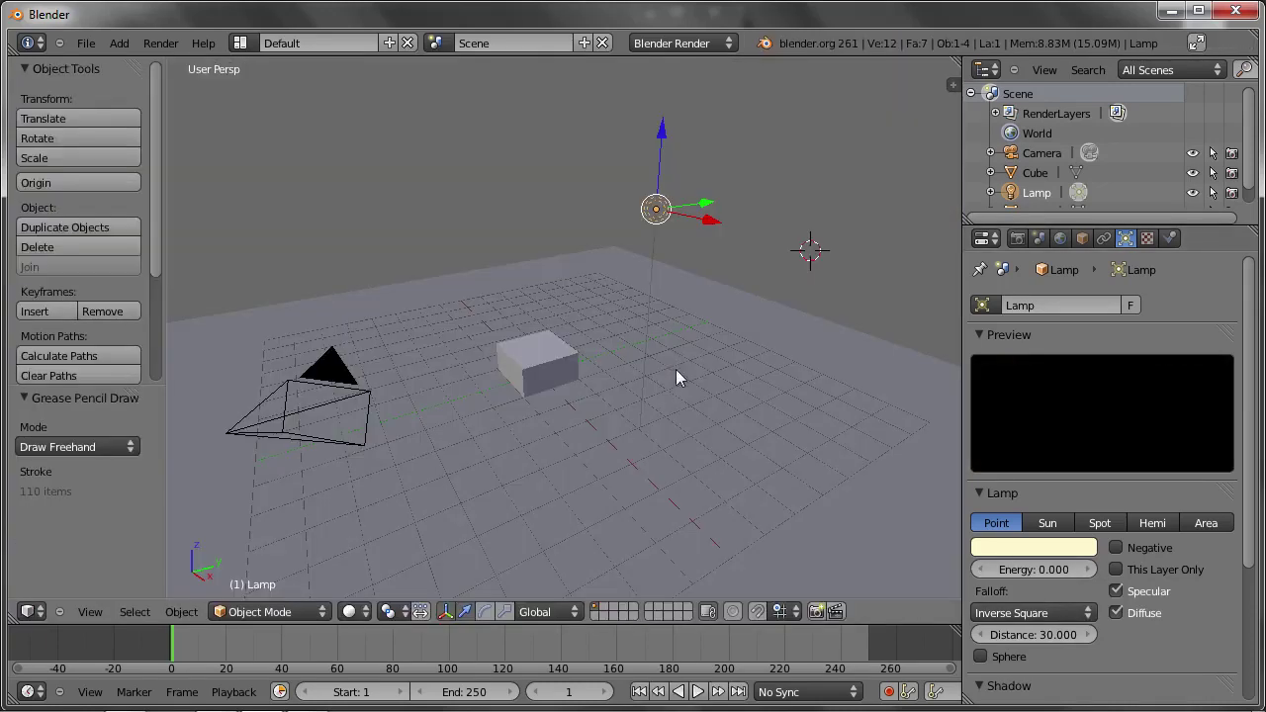
Step: Render test images with lamp Energy 0.1 and then 2.0
left_click(1038, 569)
type(".1")
key("Return")
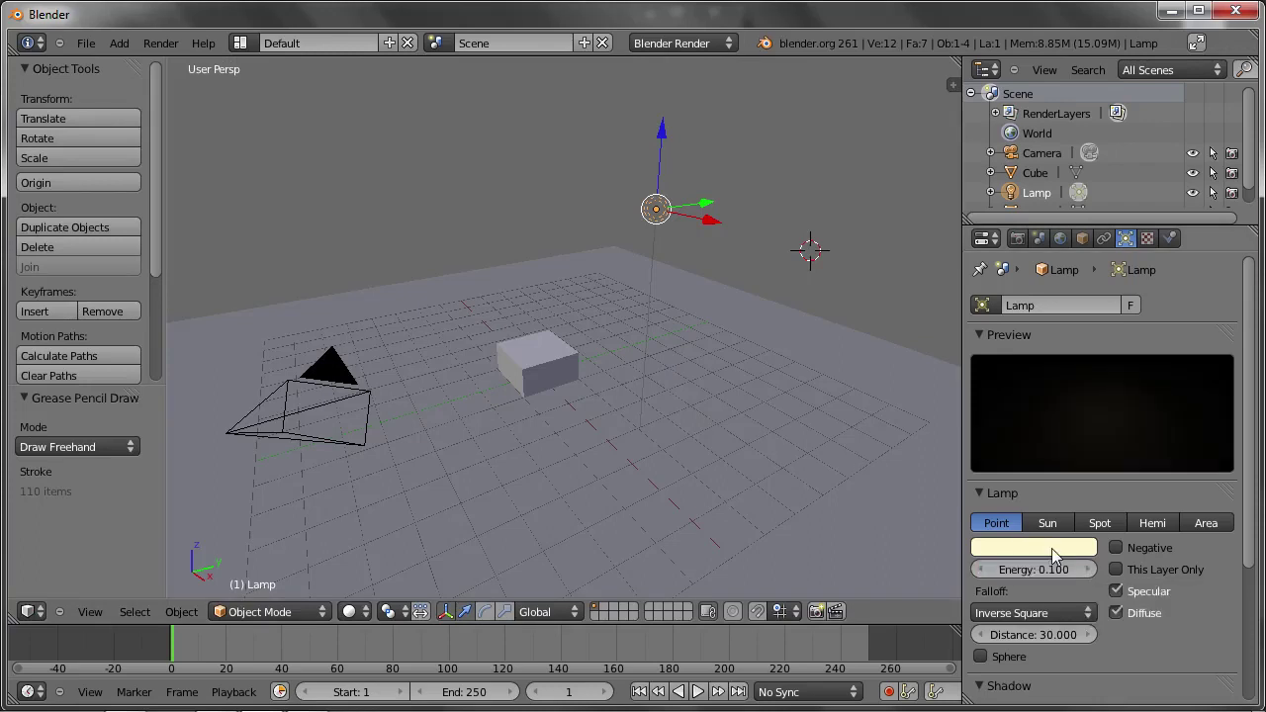
key("F12")
key("Escape")
left_click(1034, 570)
type("2")
key("Return")
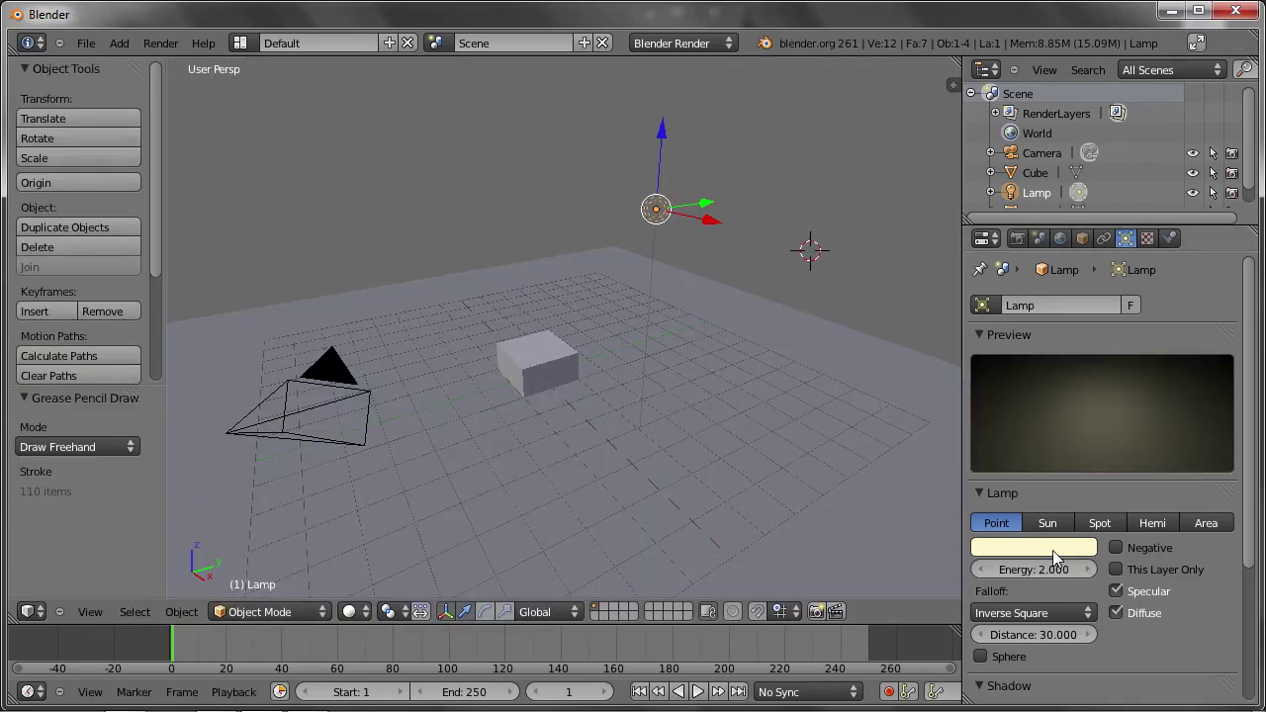
key("F12")
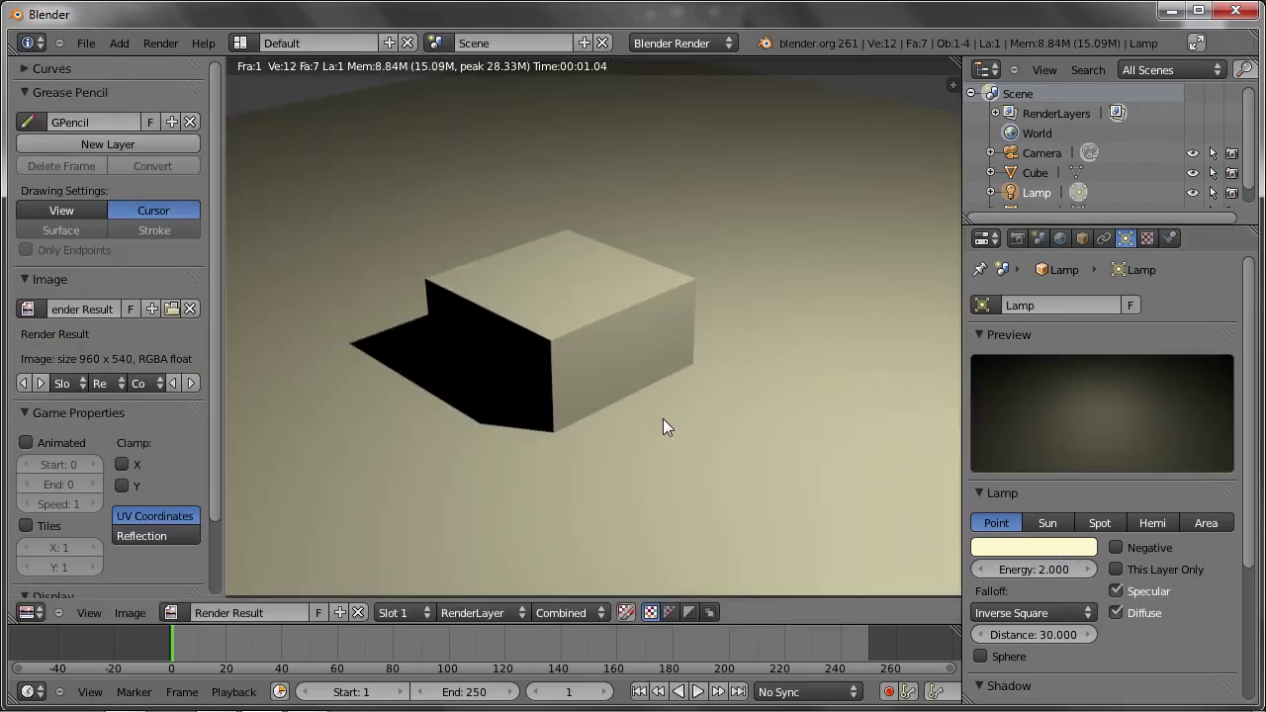
key("Escape")
Step: Reset the lamp Energy to 1.000
left_click(1033, 571)
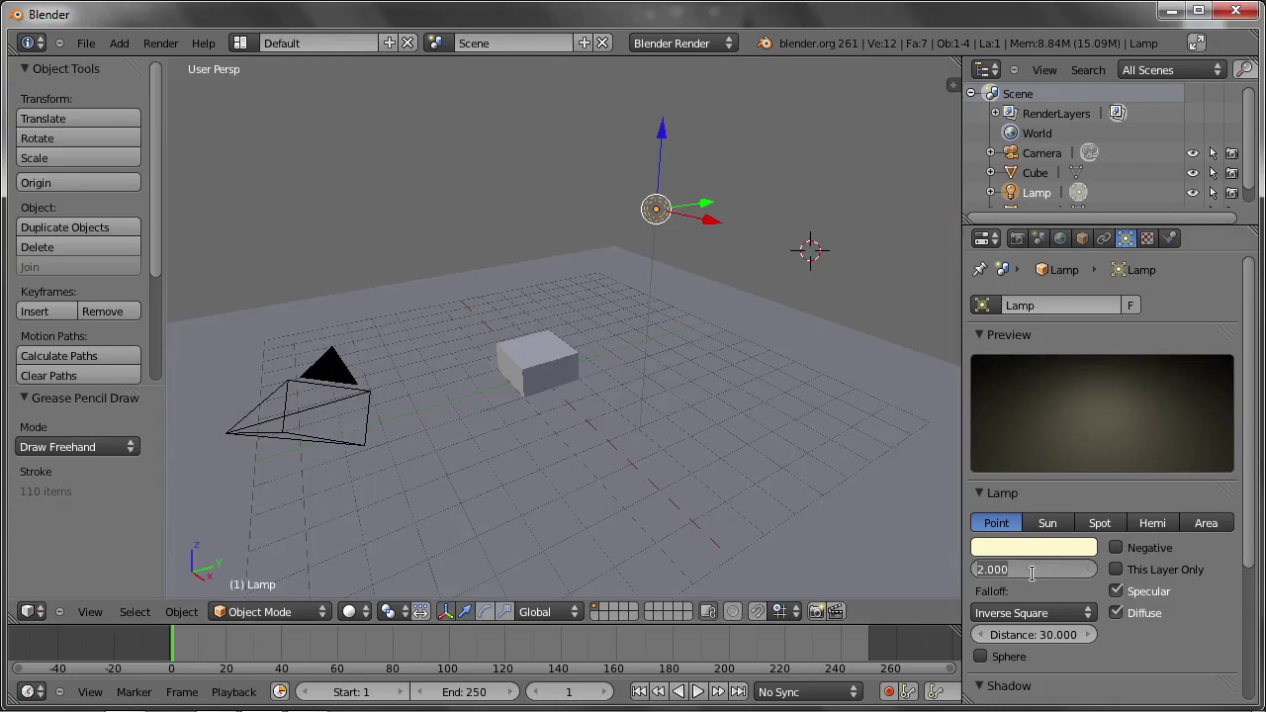
type("1")
key("Return")
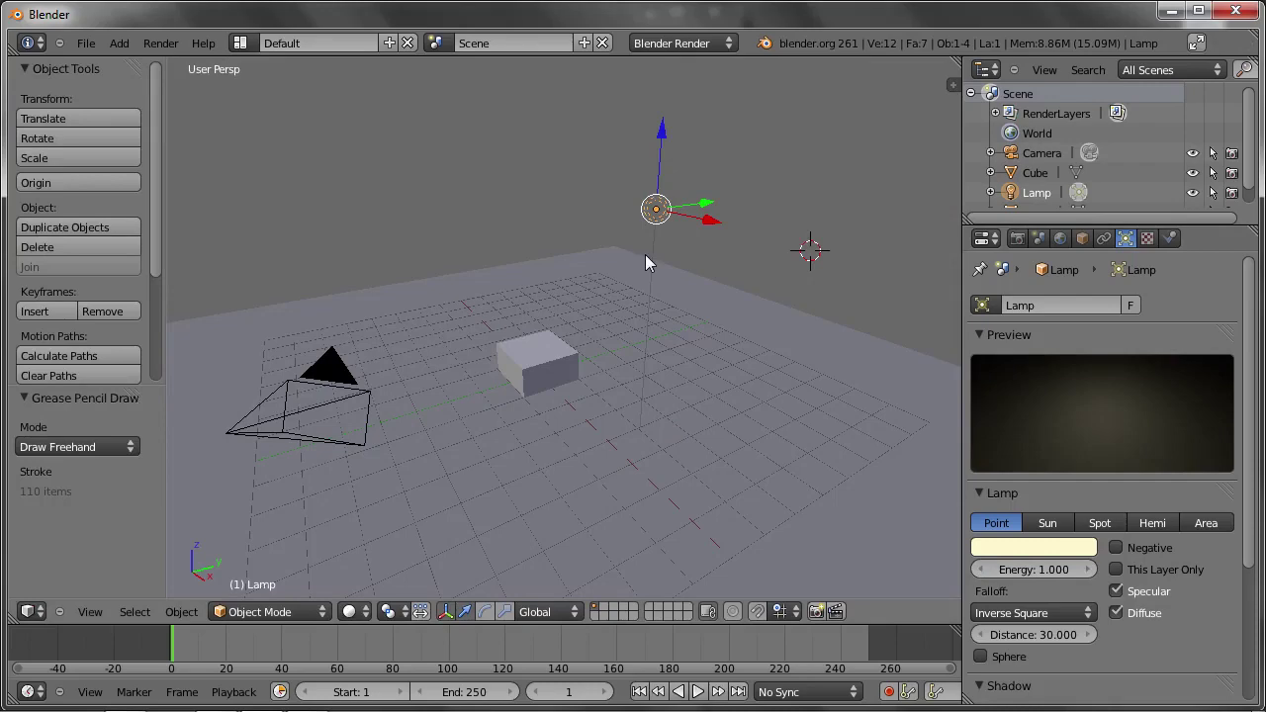
Step: Duplicate the lamp as Lamp.001, place it beside the original, and render with both lamps
middle_click_drag(664, 255, 705, 316)
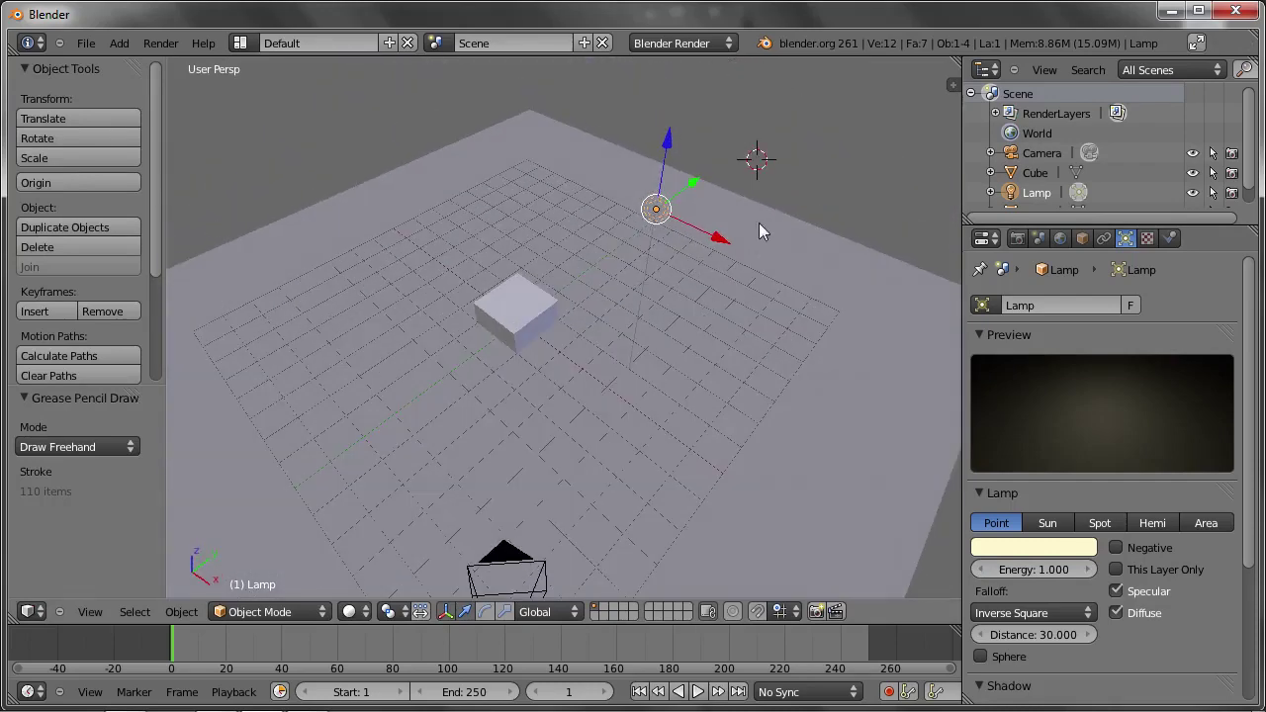
key("shift+d")
left_click(468, 316)
mouse_move(469, 323)
middle_mouse_down()
mouse_move(452, 292)
mouse_move(496, 215)
mouse_move(607, 284)
mouse_move(342, 311)
mouse_move(406, 235)
mouse_move(451, 259)
middle_mouse_up()
key("F12")
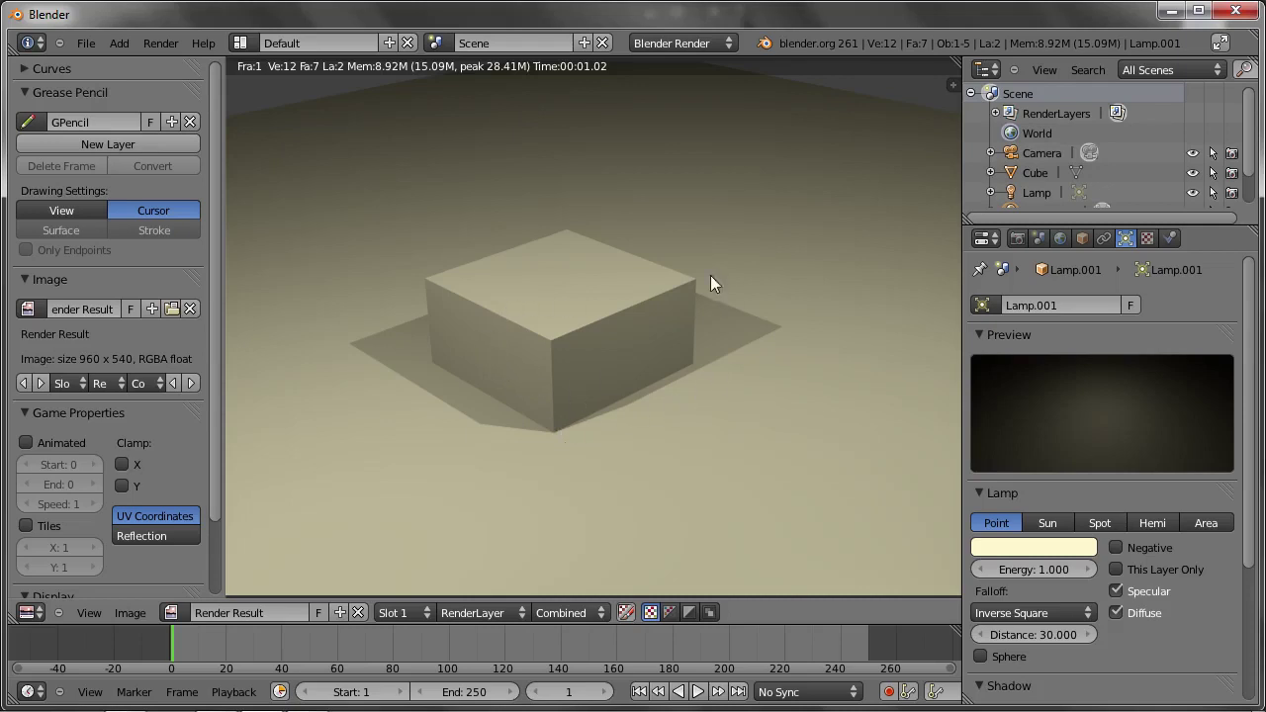
key("Escape")
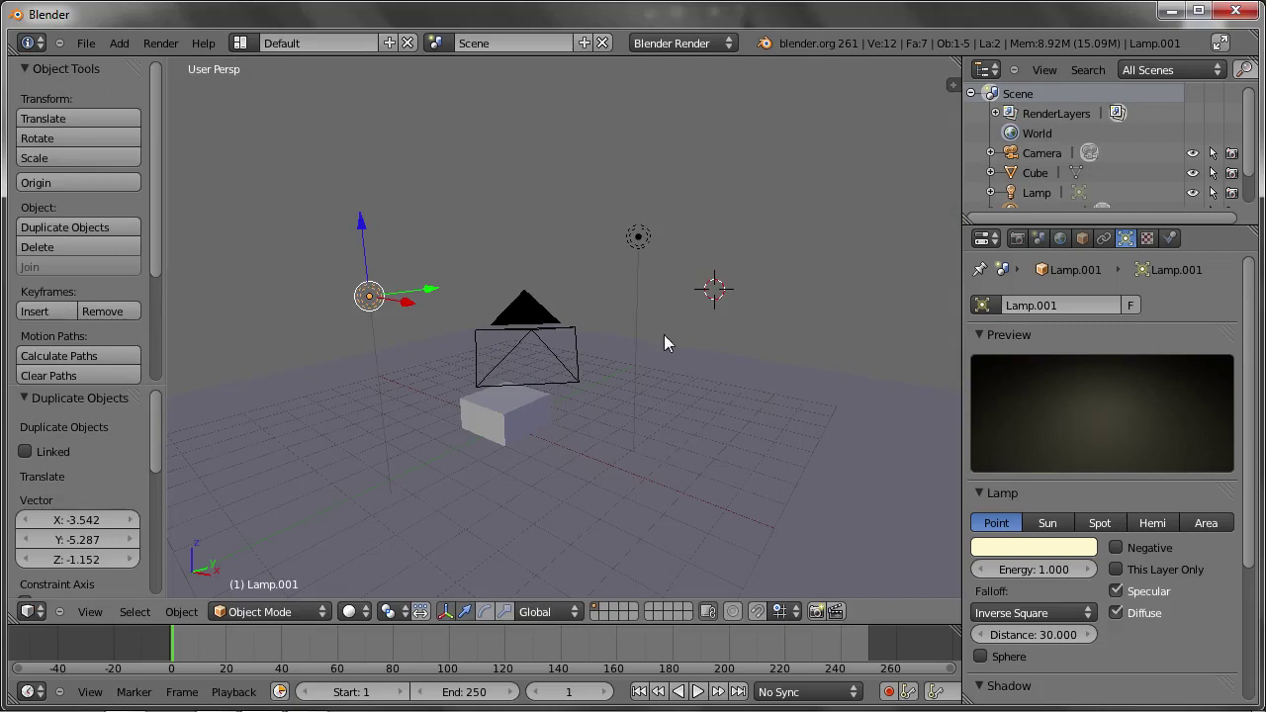
Step: Colour Lamp.001 pale blue (R 0.763, G 0.849, B 1.000) and render the scene
mouse_move(636, 339)
middle_mouse_down()
mouse_move(650, 383)
mouse_move(578, 346)
mouse_move(592, 331)
middle_mouse_up()
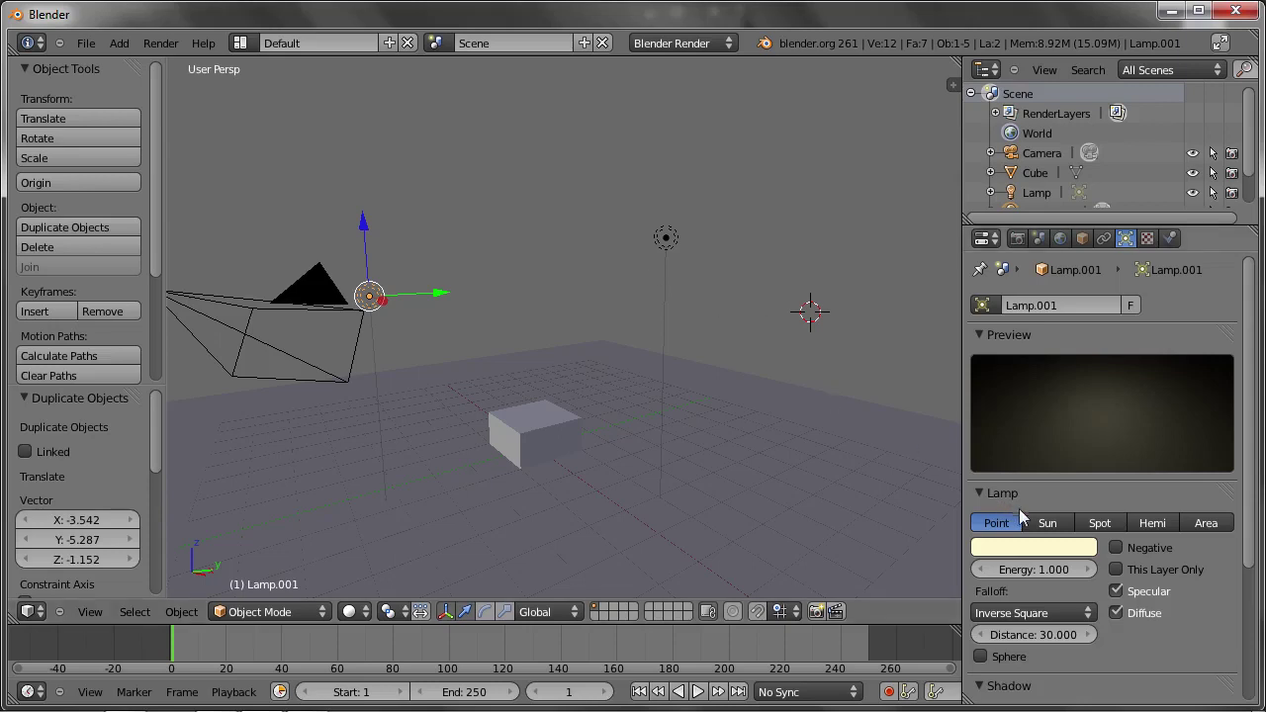
left_click(1033, 549)
mouse_move(1004, 419)
left_mouse_down()
mouse_move(992, 366)
mouse_move(1005, 340)
left_mouse_up()
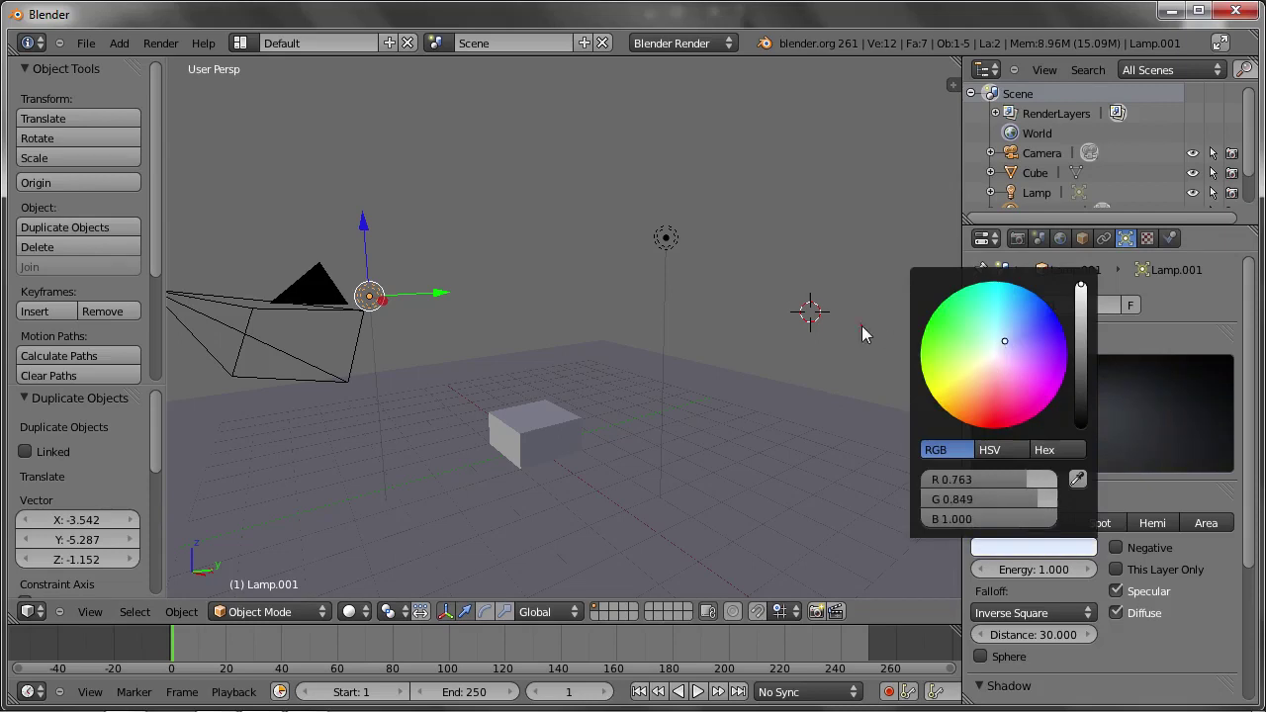
key("F12")
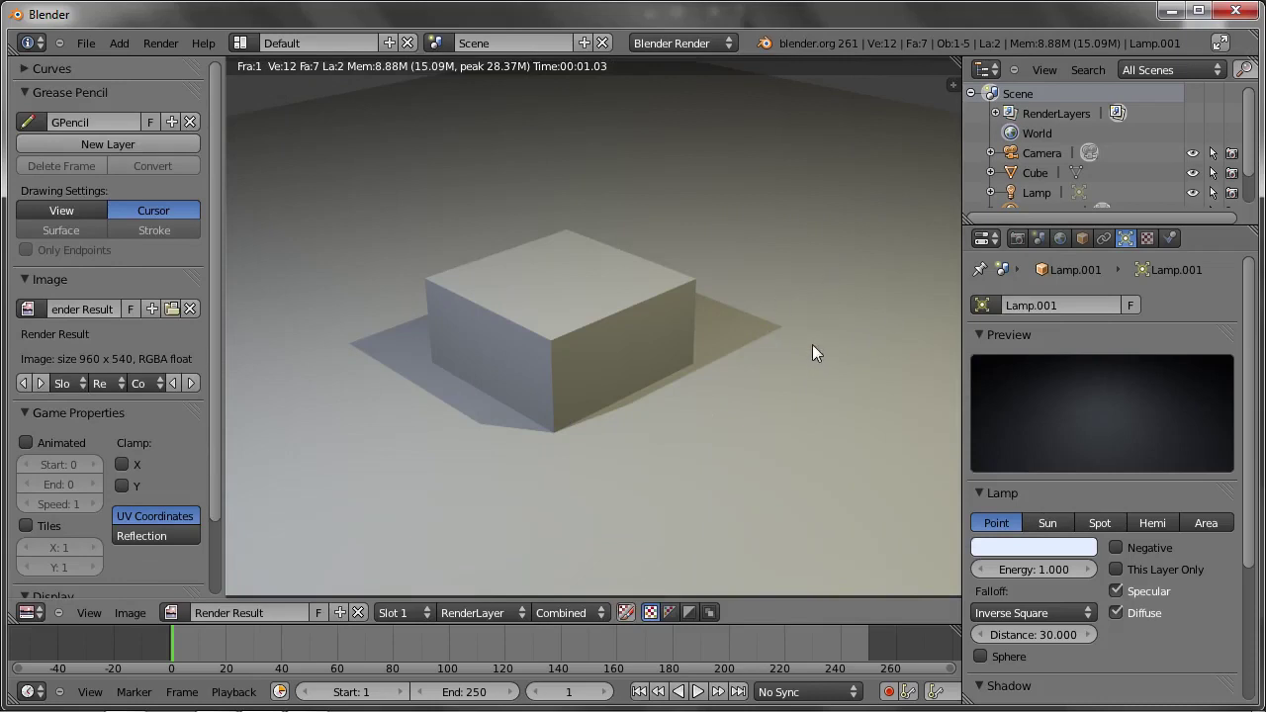
Step: Lower Lamp.001's Energy to 0.5 and render the scene
key("Escape")
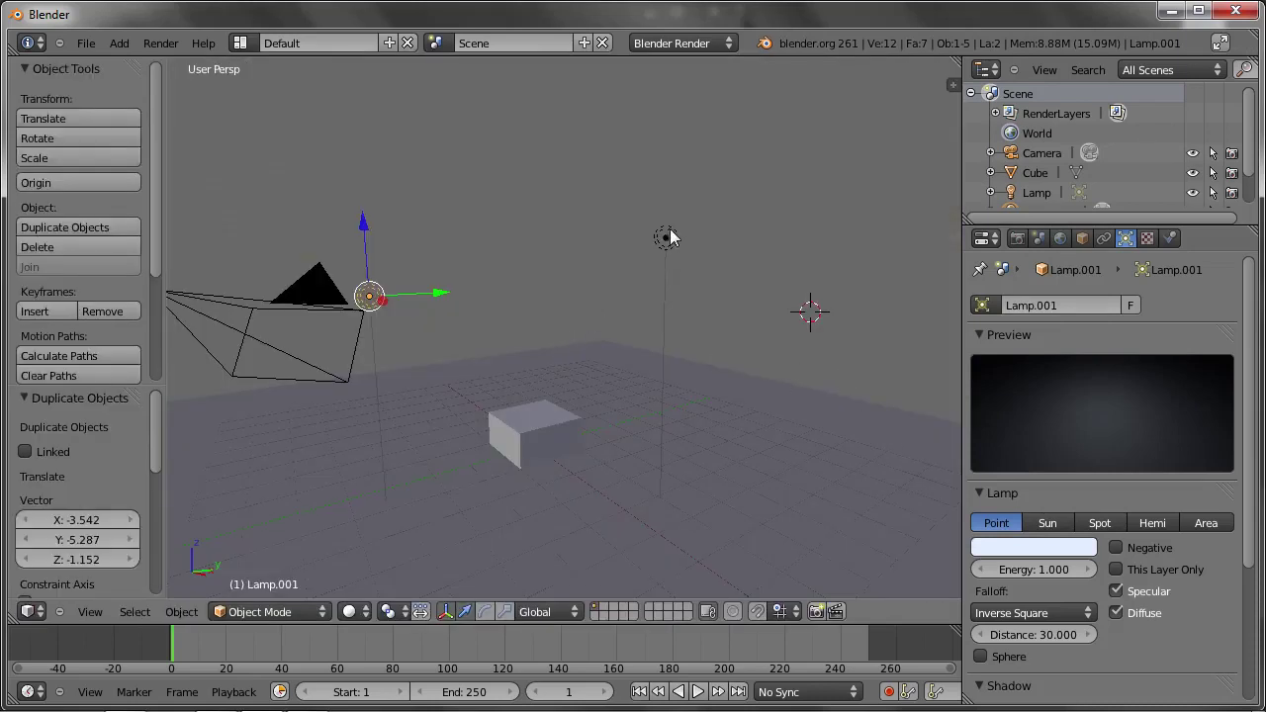
left_click(1041, 570)
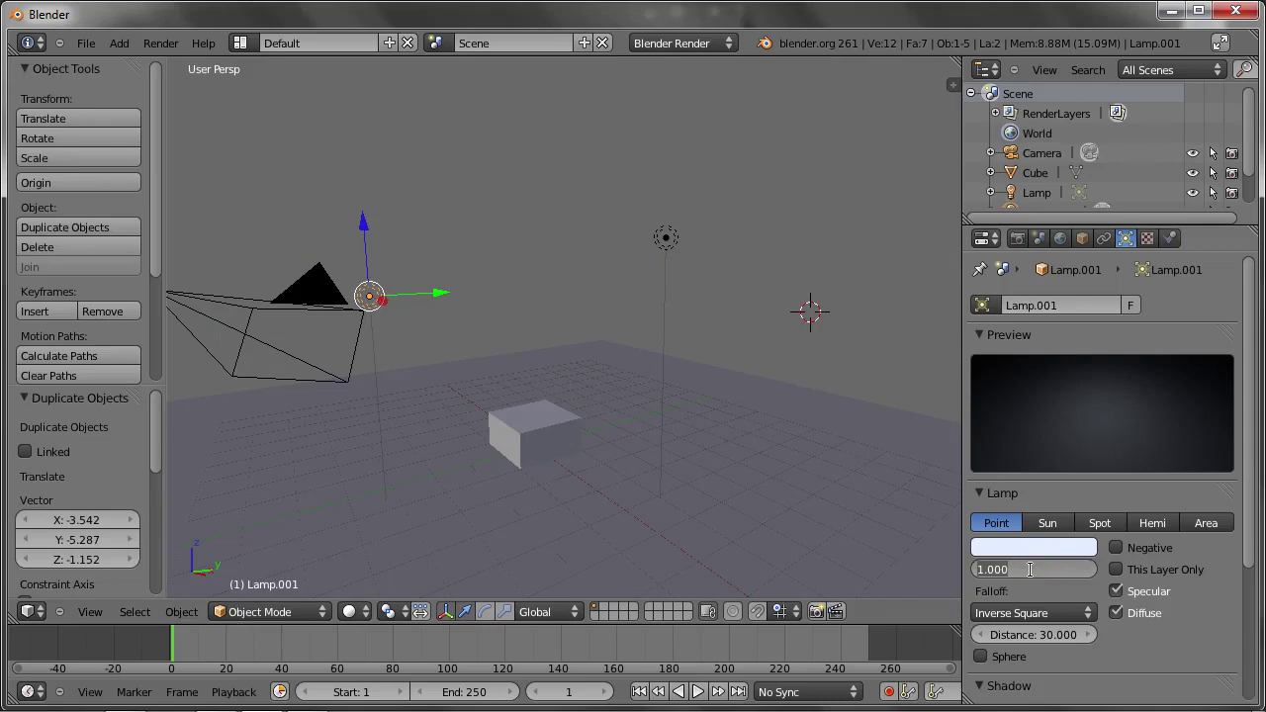
type("0.5")
key("Return")
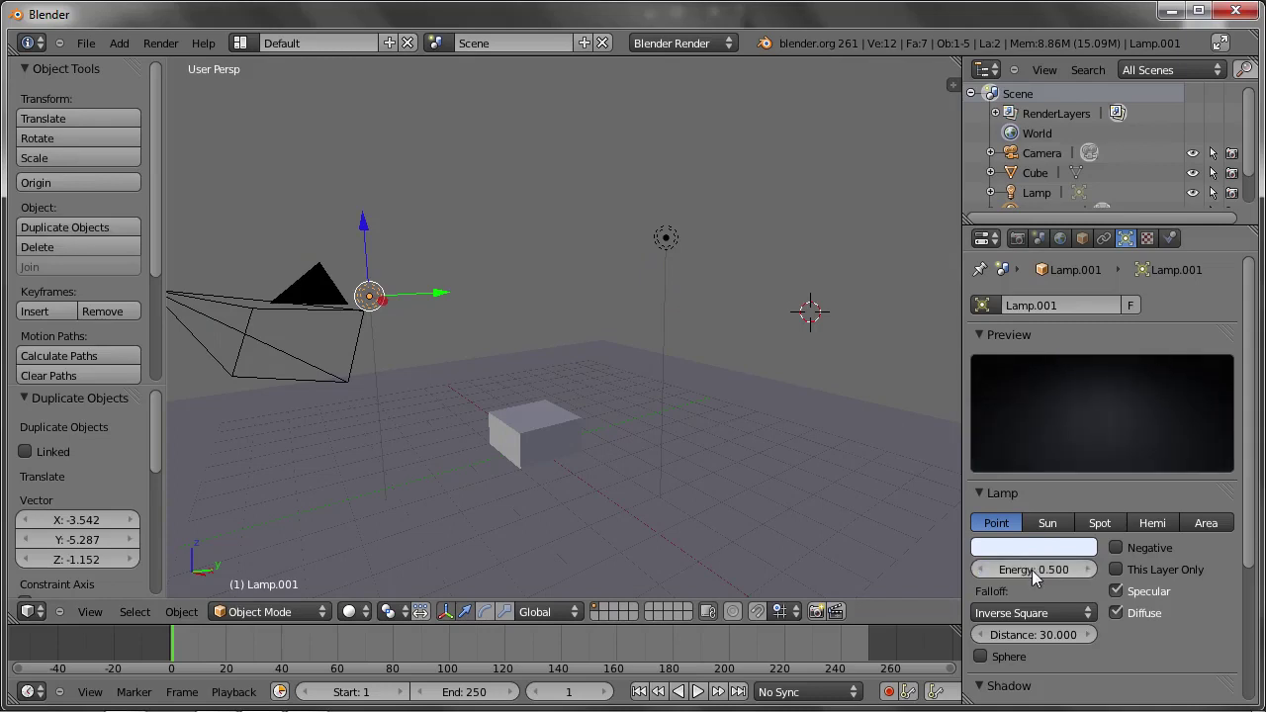
key("F12")
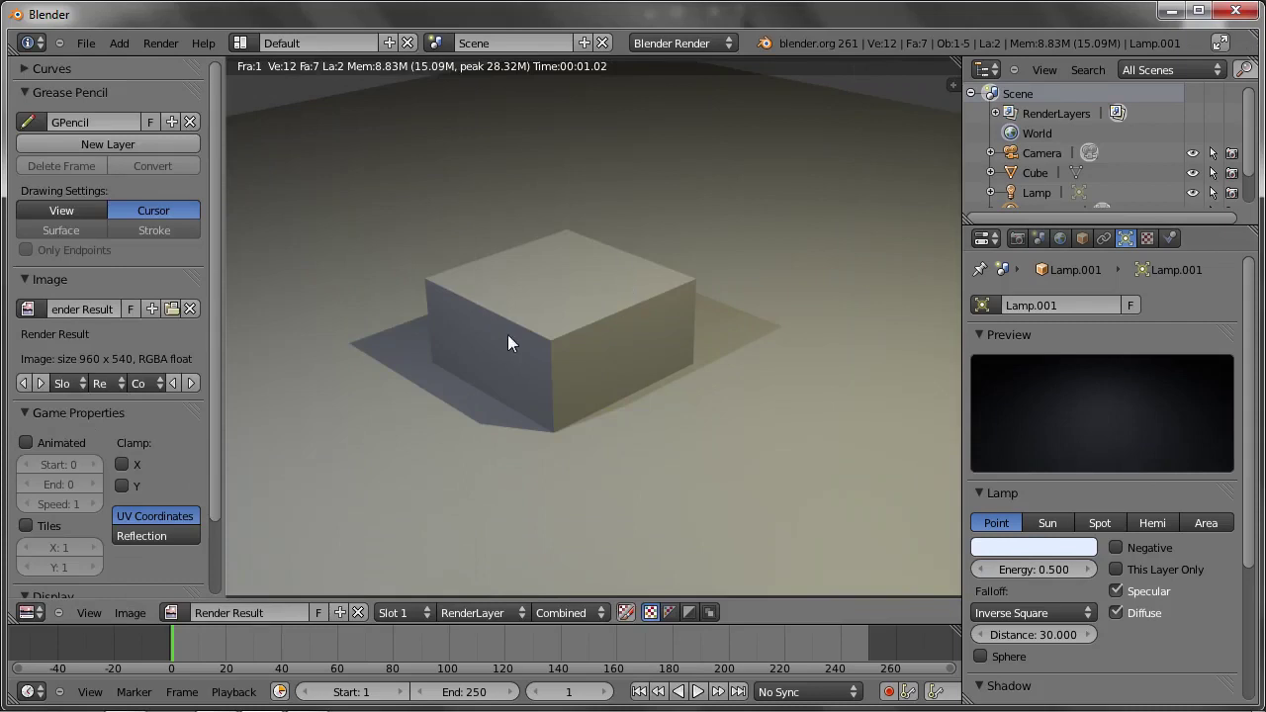
key("Escape")
Step: Raise the main Lamp's Energy to 2, tint it warmer orange, and render
right_click(665, 240)
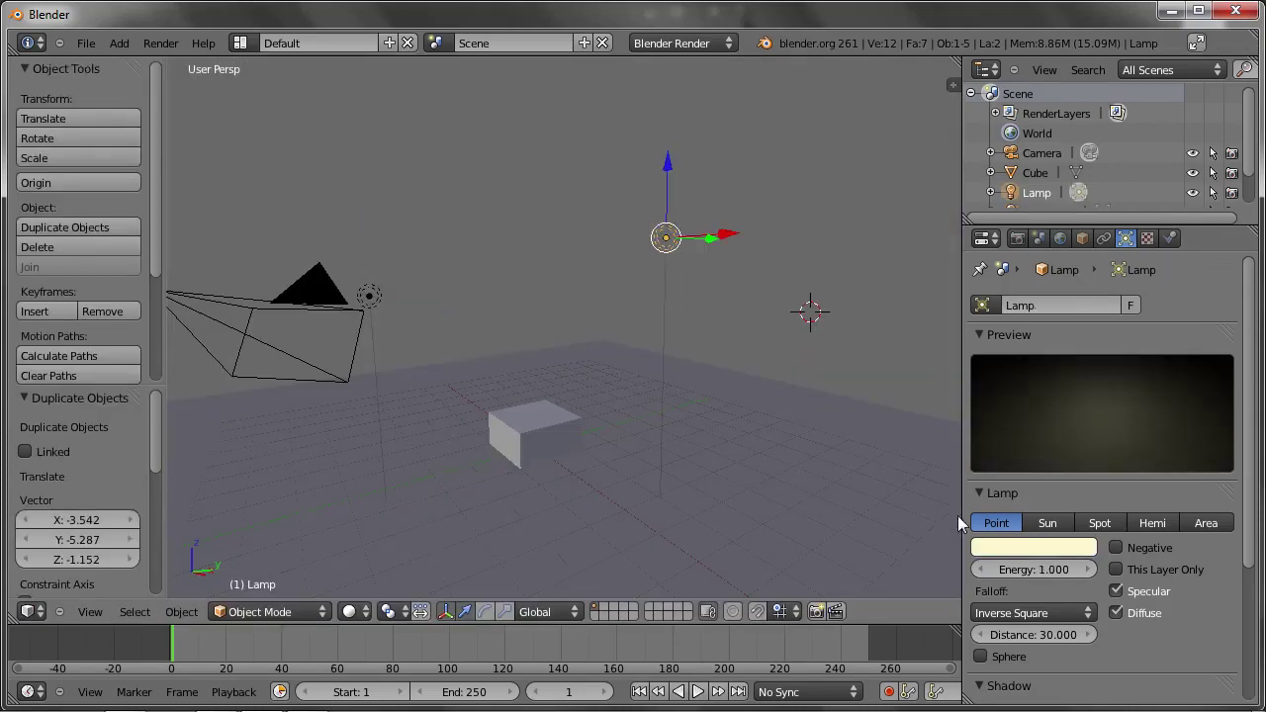
left_click(1032, 568)
type("2")
key("Return")
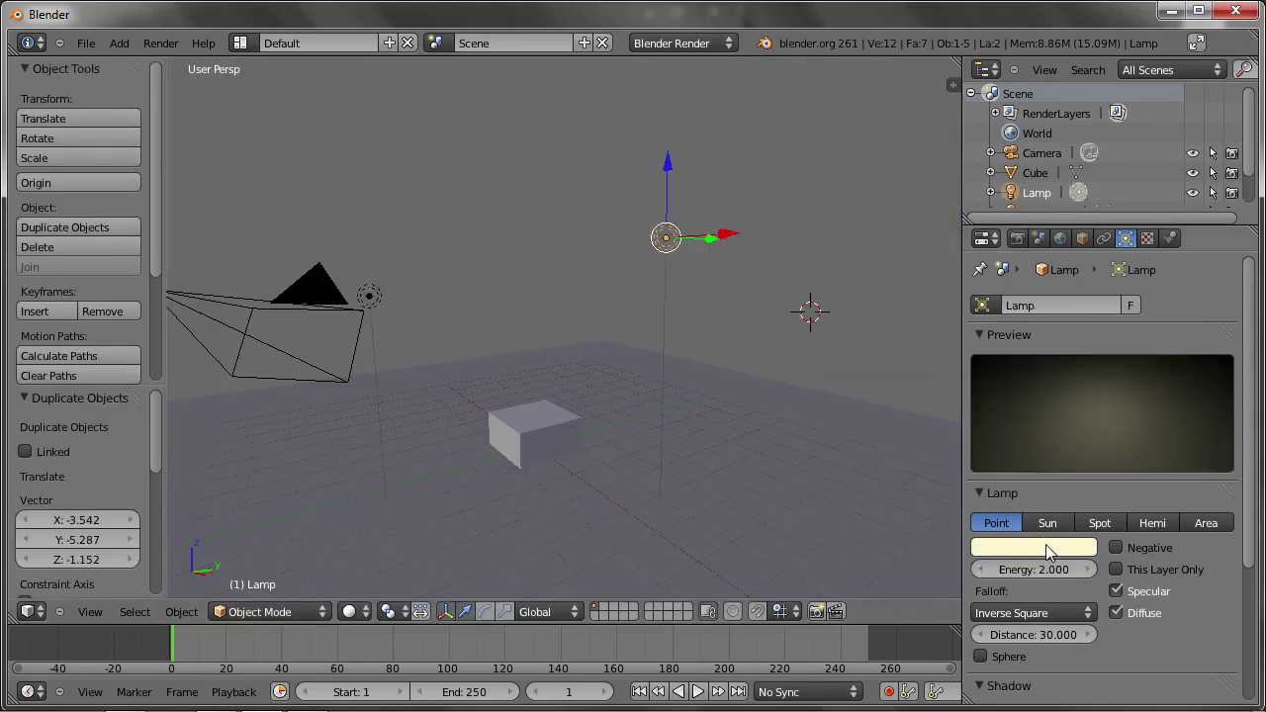
left_click(1045, 544)
left_click(965, 388)
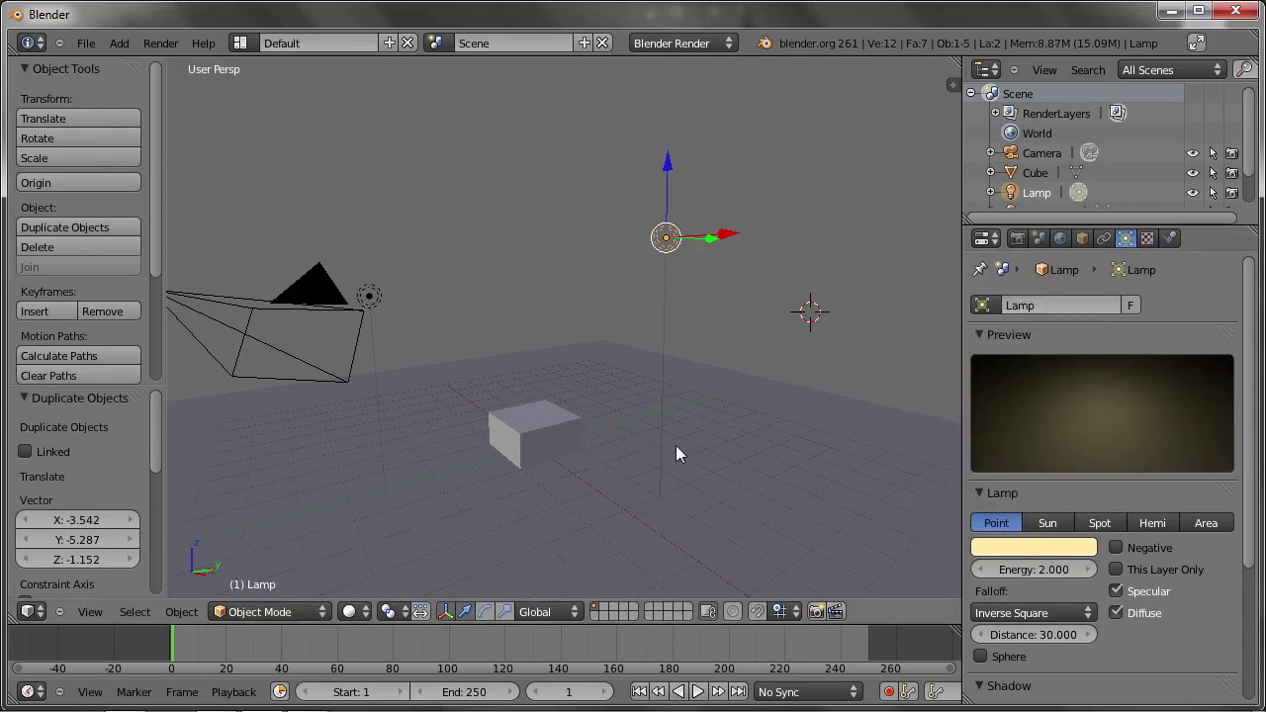
key("F12")
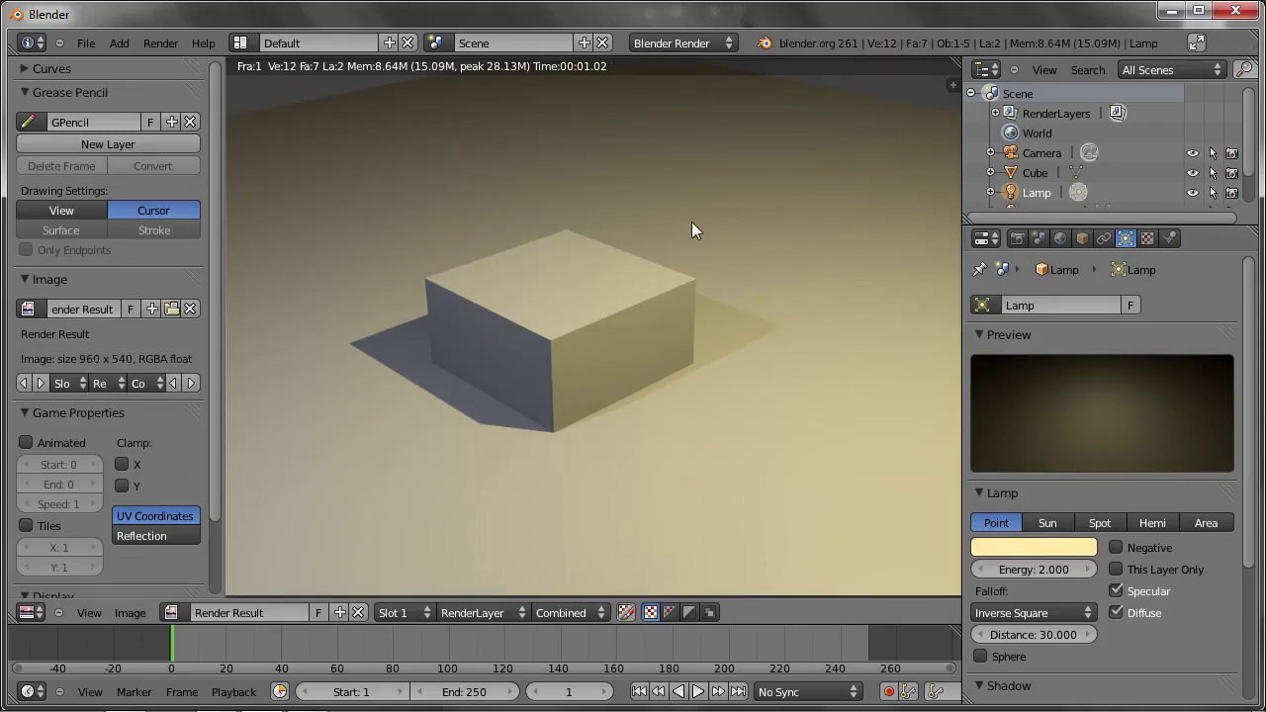
Step: Duplicate Lamp.001 into Lamp.002 and place it up and to the left
key("Escape")
mouse_move(610, 233)
middle_mouse_down()
mouse_move(575, 285)
mouse_move(664, 310)
mouse_move(669, 346)
mouse_move(632, 389)
mouse_move(461, 461)
middle_mouse_up()
left_click(460, 465)
key("shift+d")
left_click(446, 150)
mouse_move(446, 151)
middle_mouse_down()
mouse_move(443, 171)
mouse_move(484, 119)
middle_mouse_up()
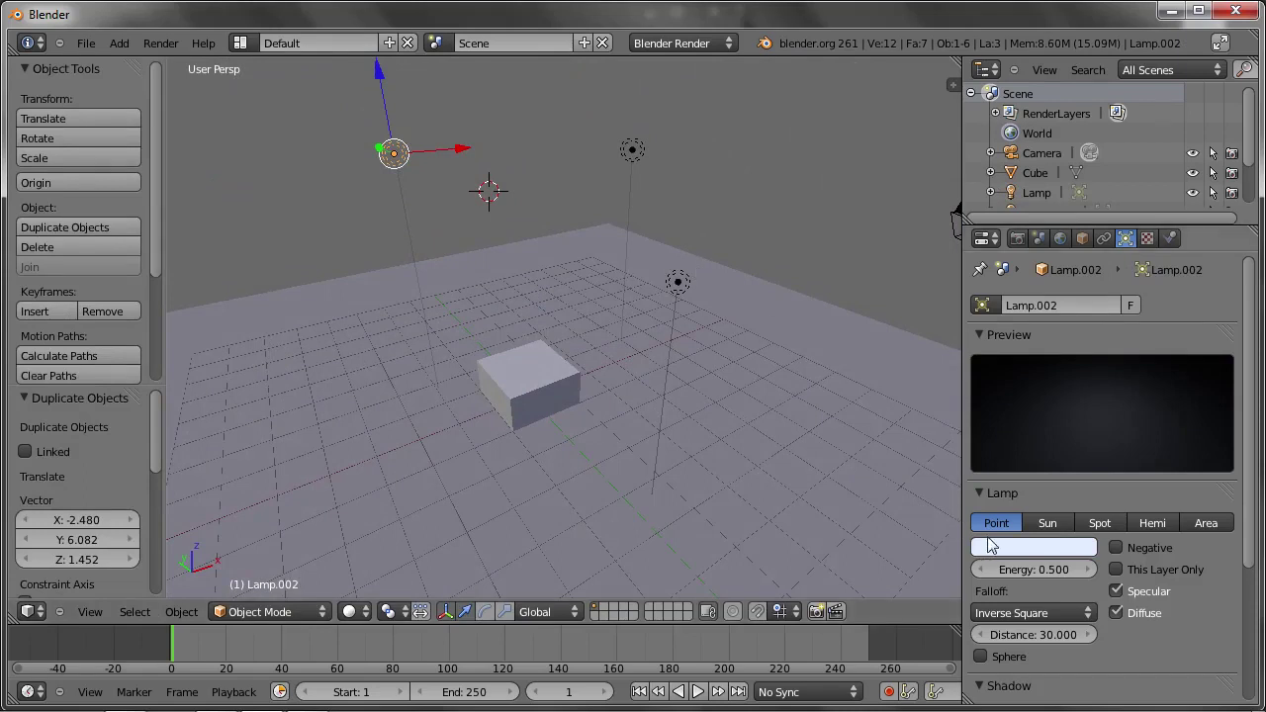
Step: Tint Lamp.002 pink (R 1.000, G 0.536, B 0.679) and render the scene
left_click(1019, 547)
left_click_drag(998, 353, 1005, 387)
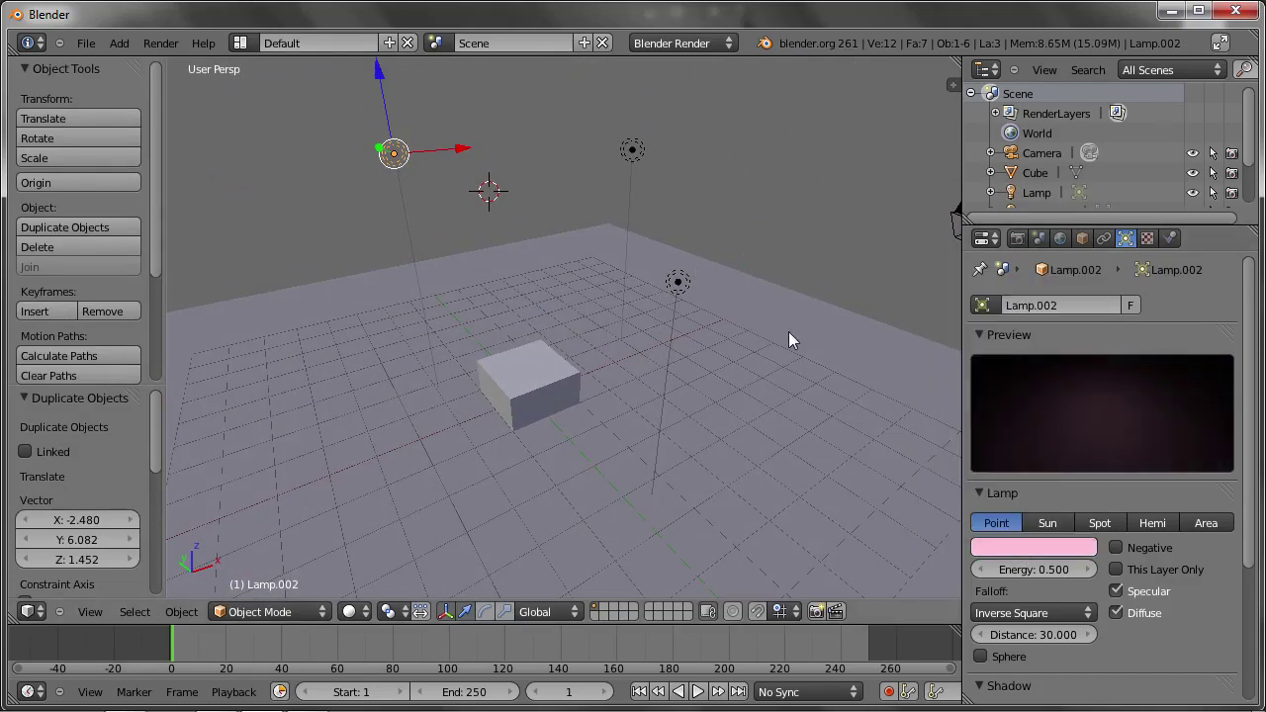
key("F12")
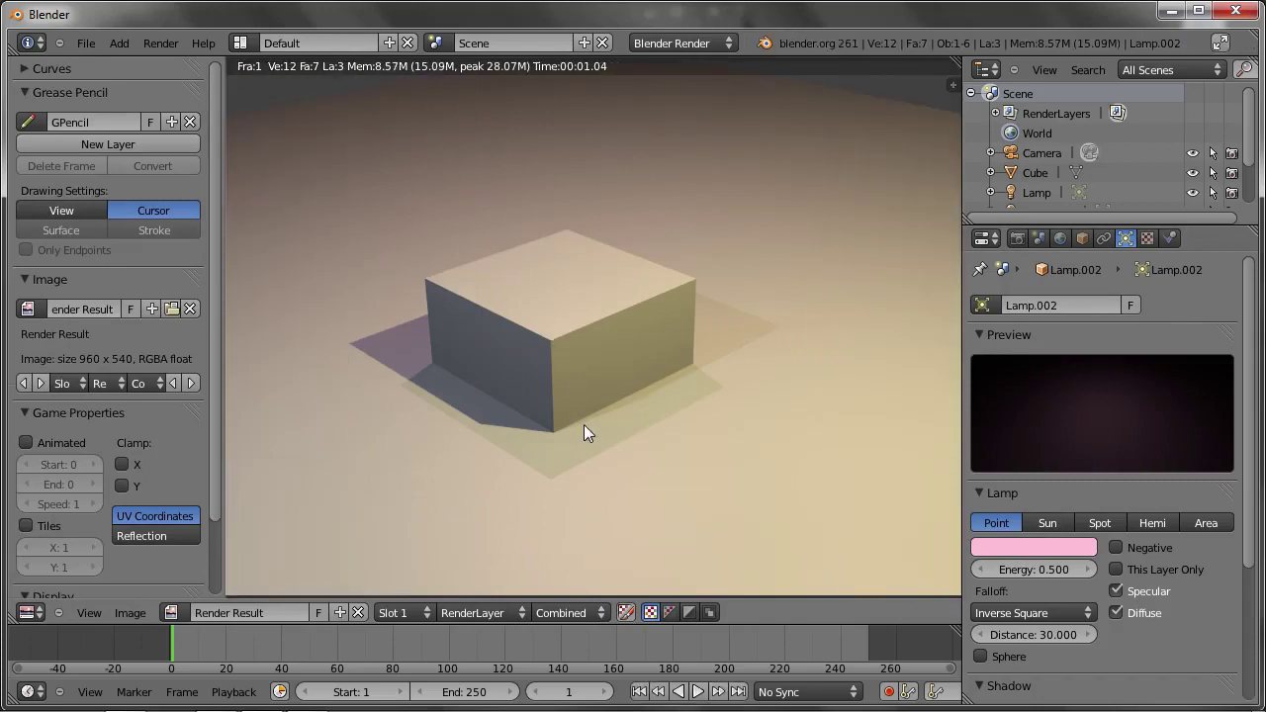
Step: Close the render and delete Lamp.002 from the scene
key("Escape")
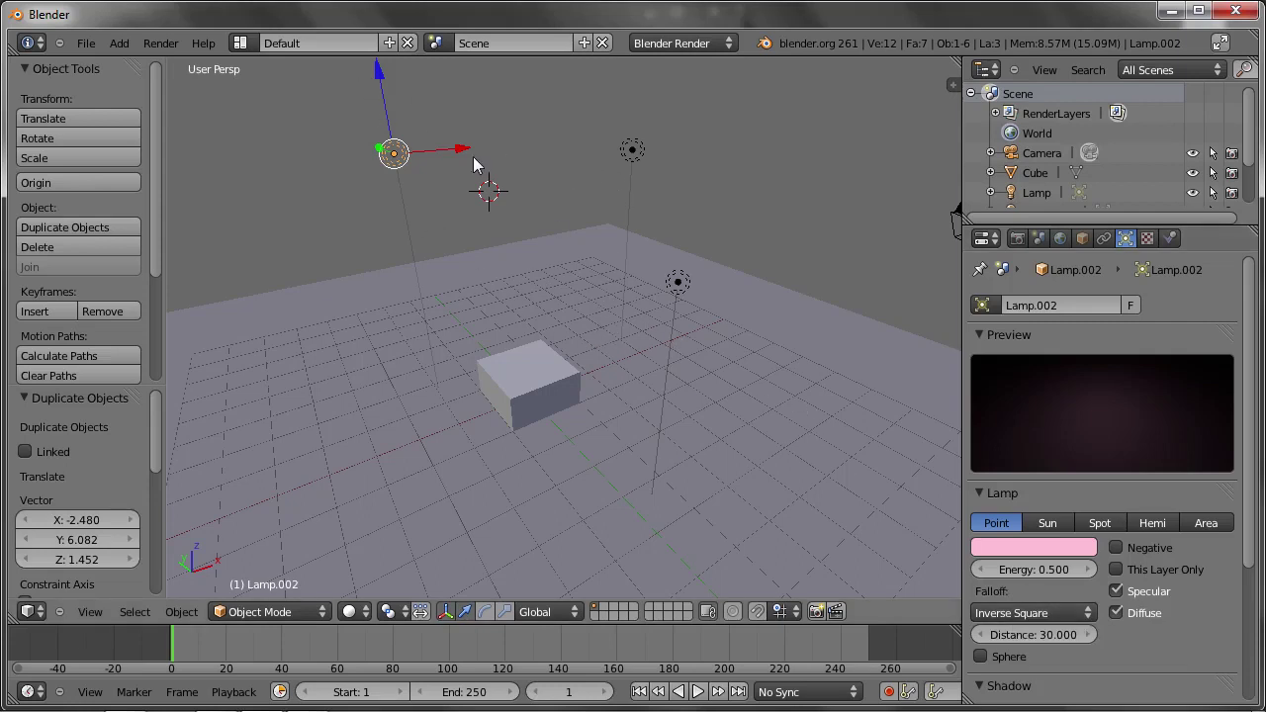
key("x")
left_click(444, 157)
Step: Delete the original Lamp and lower Lamp.001 about 4.132 units to just above the floor
right_click(645, 148)
key("x")
left_click(643, 142)
right_click(684, 279)
key("g")
key("z")
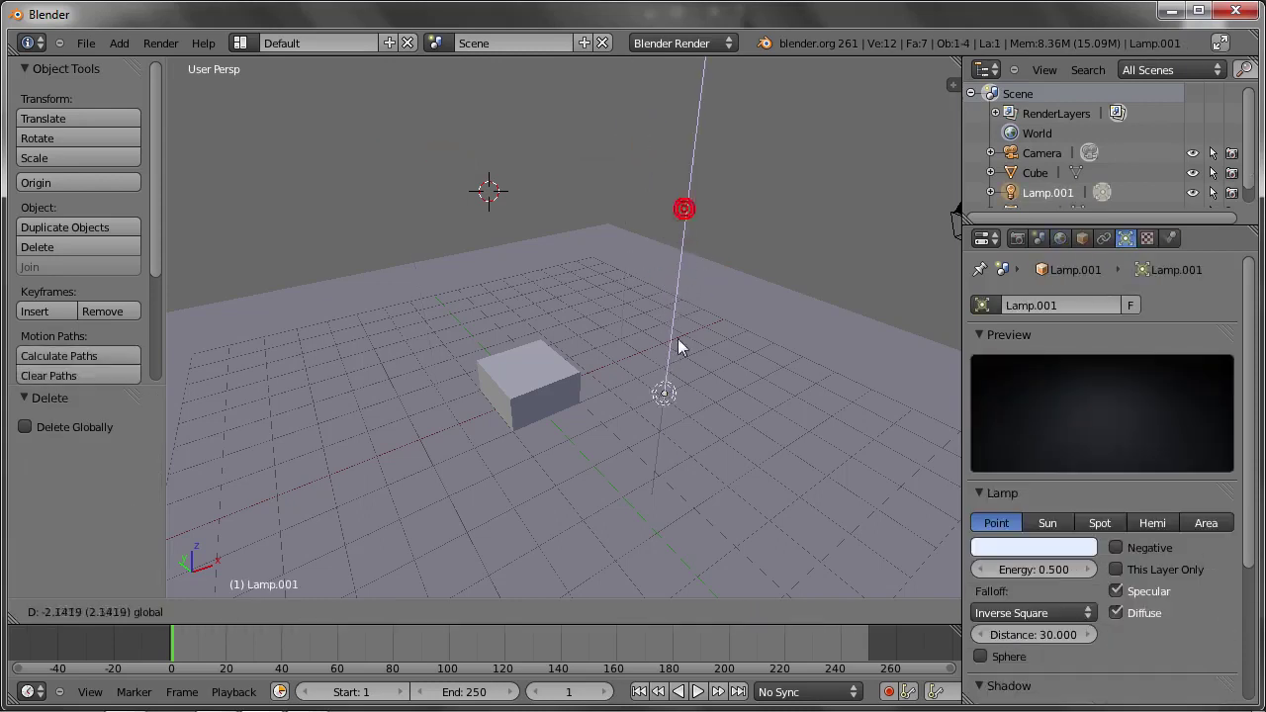
left_click(681, 412)
mouse_move(682, 413)
middle_mouse_down()
mouse_move(650, 467)
mouse_move(643, 438)
mouse_move(711, 365)
middle_mouse_up()
Step: Reframe the camera on the cube by moving and rotating it about 7.45°, then render
key("KP_0")
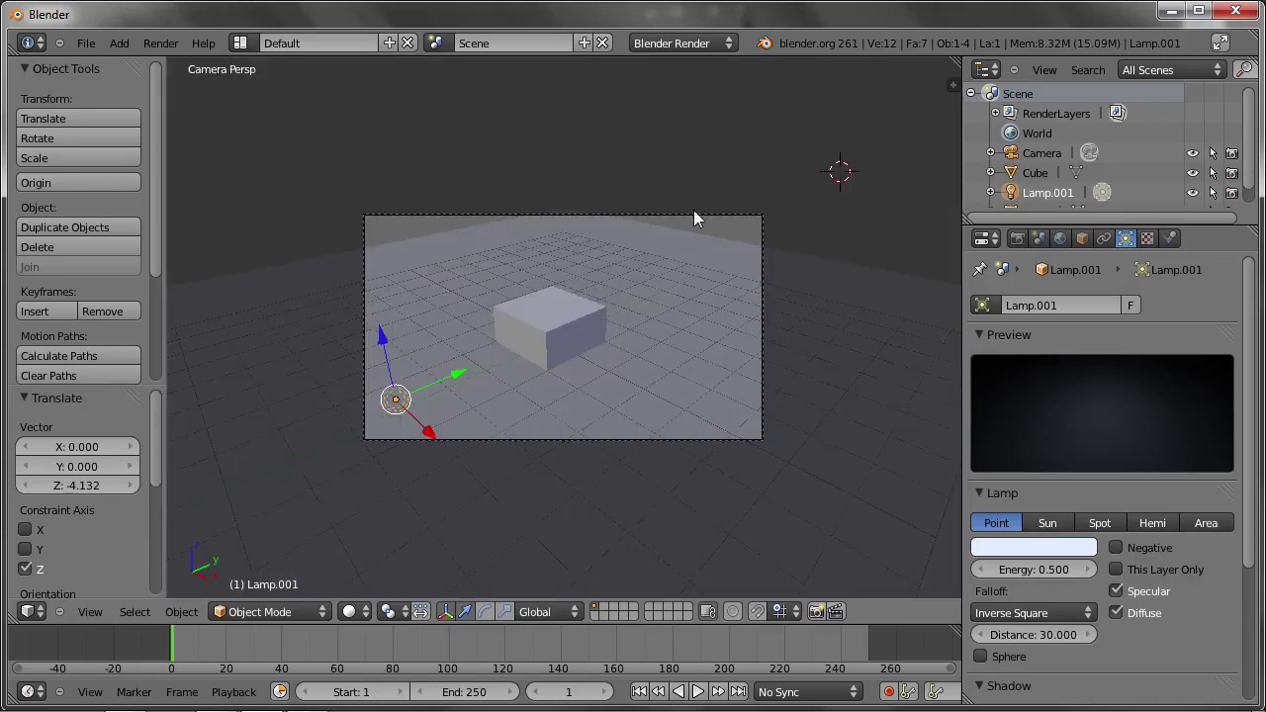
right_click(694, 212)
key("g")
left_click(695, 329)
key("r")
key("z")
left_click(747, 333)
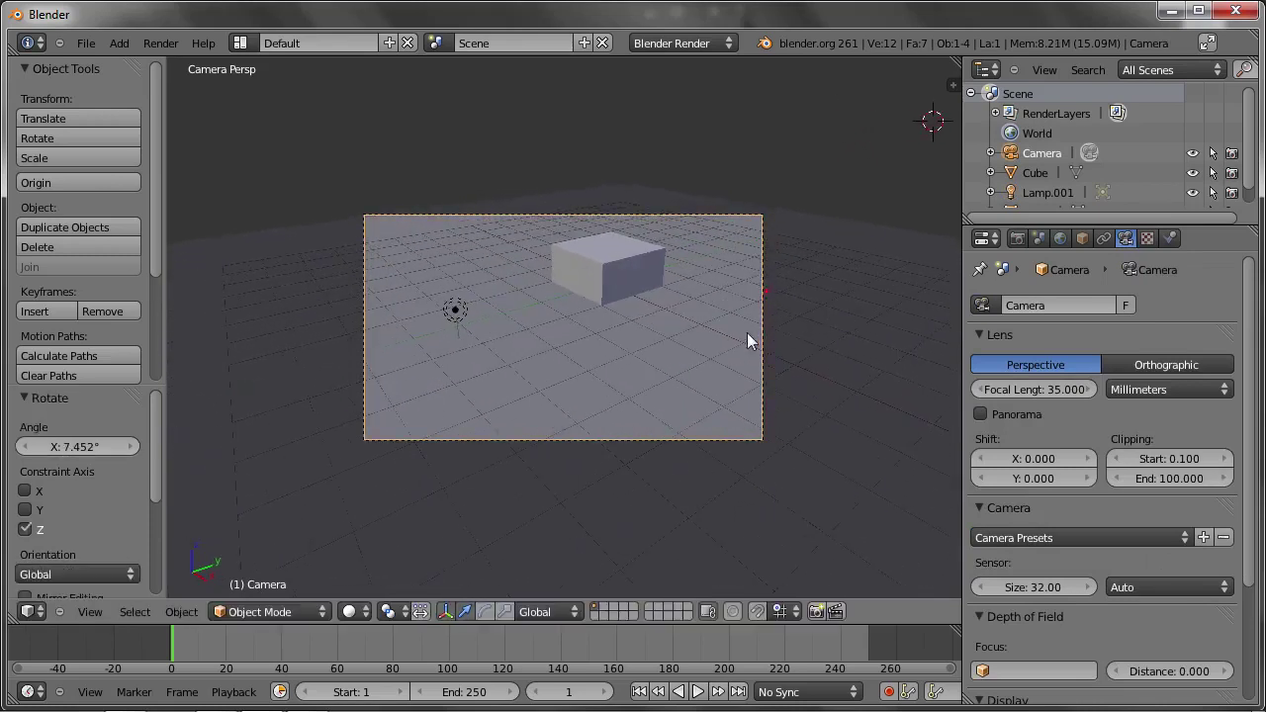
key("g")
left_click(776, 251)
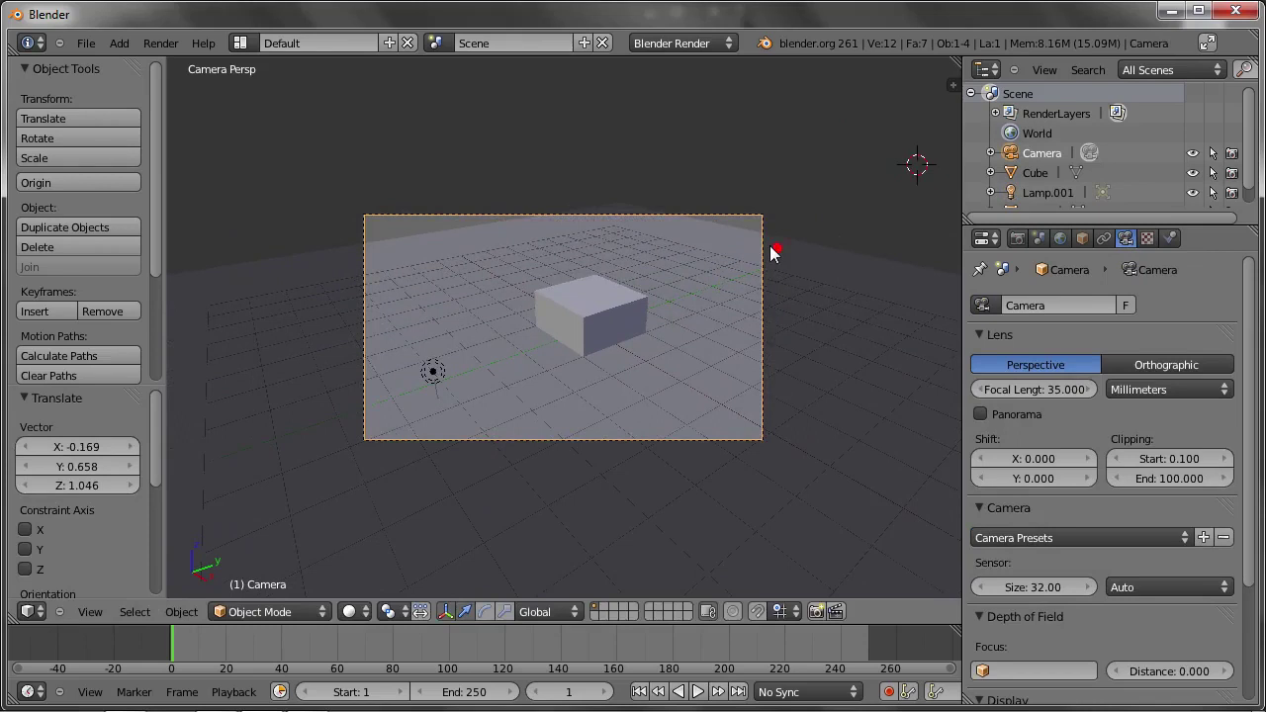
key("F12")
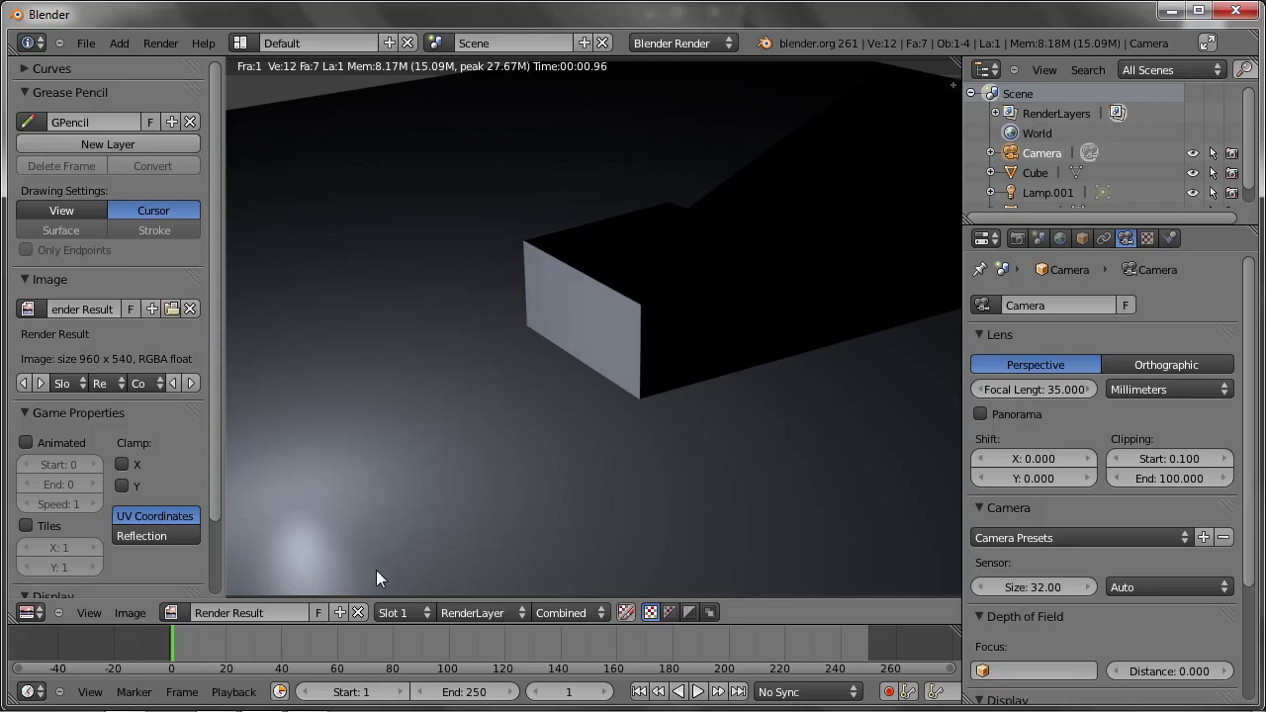
Step: Close the render and select Lamp.001, showing Energy 0.500, Inverse Square, Distance 30.000
key("Escape")
right_click(436, 368)
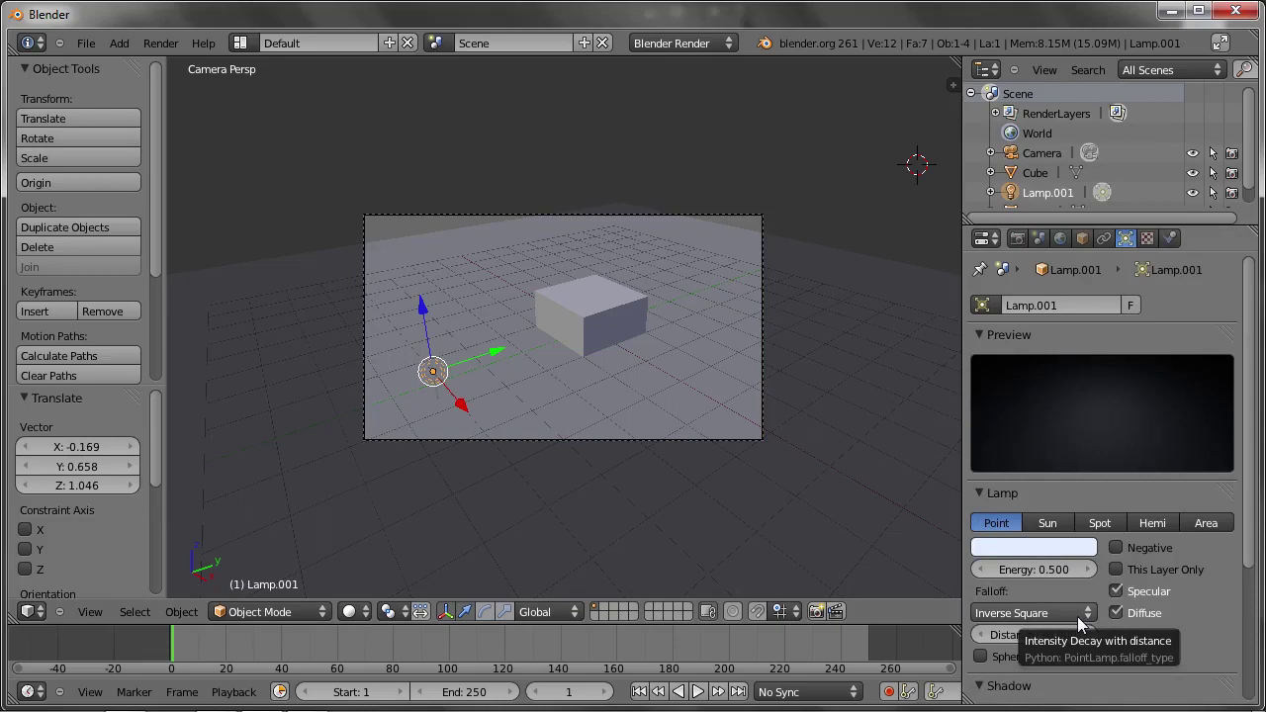
Step: Switch Lamp.001's falloff to Constant and render the cube with the broader floor glow
left_click(1021, 604)
left_click(1024, 593)
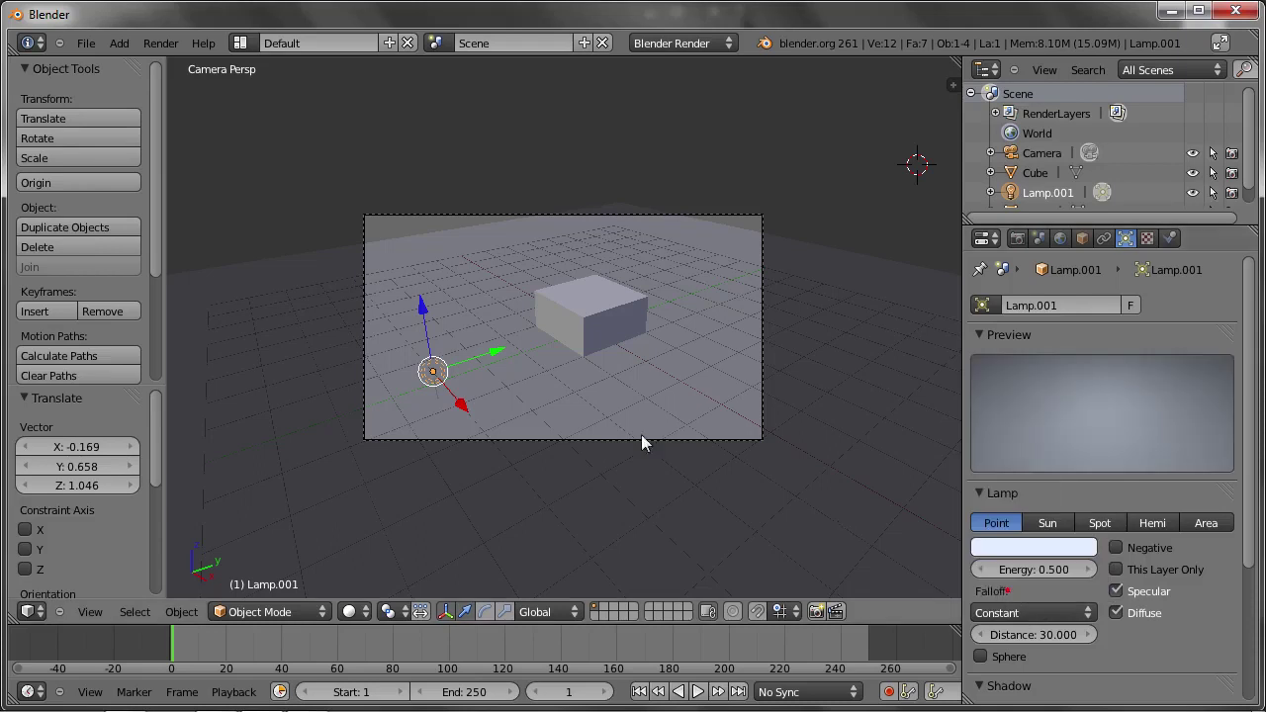
key("F12")
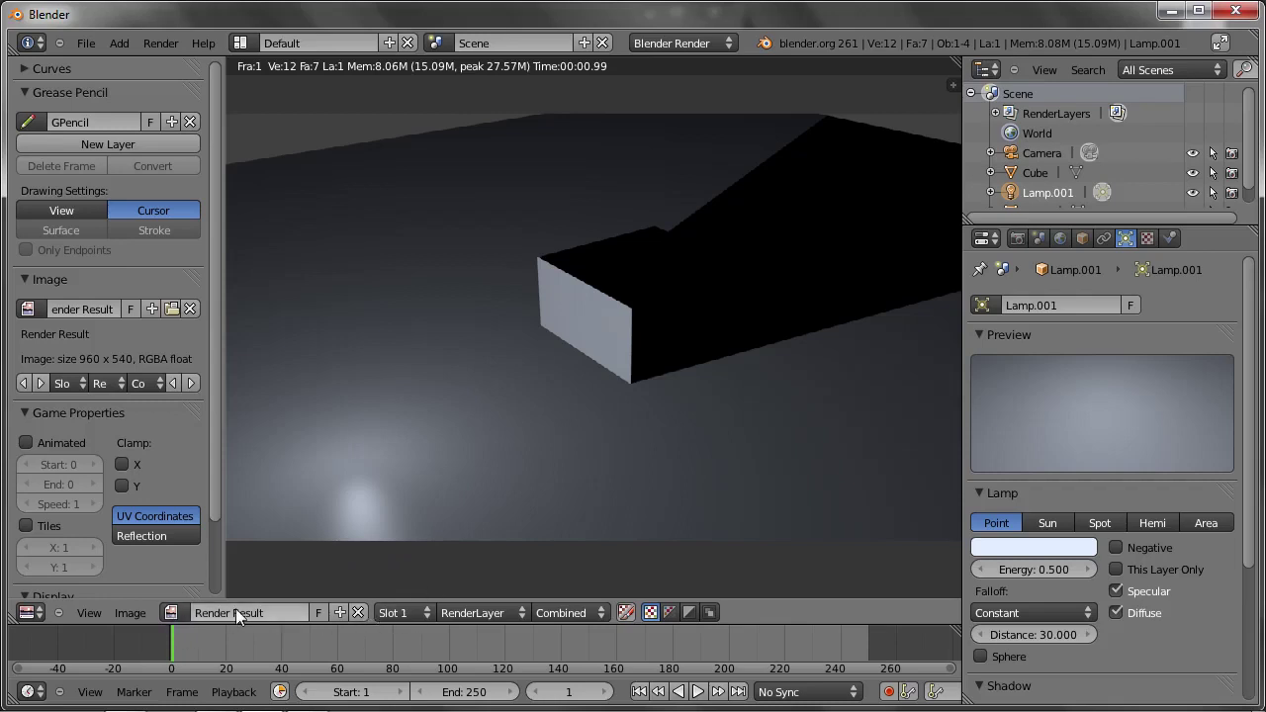
Step: Render into empty Slot 2 with the lamp falloff changed to Inverse Square
left_click(409, 610)
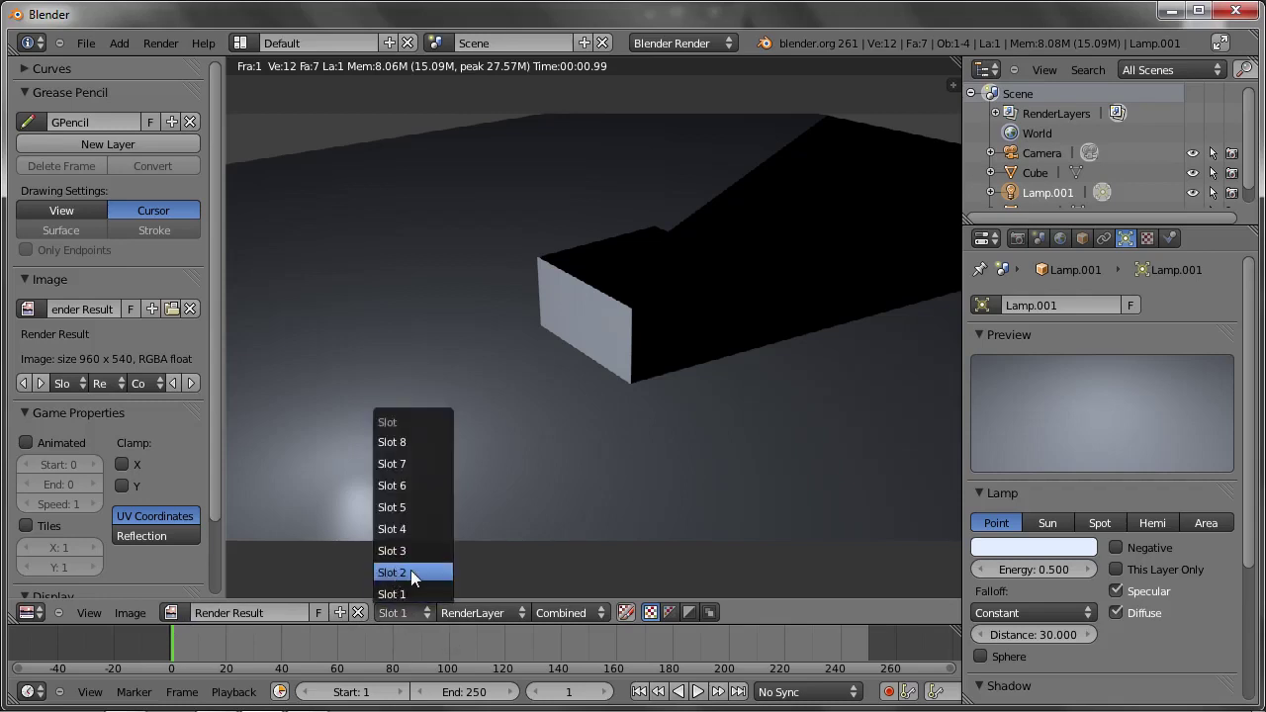
left_click(410, 572)
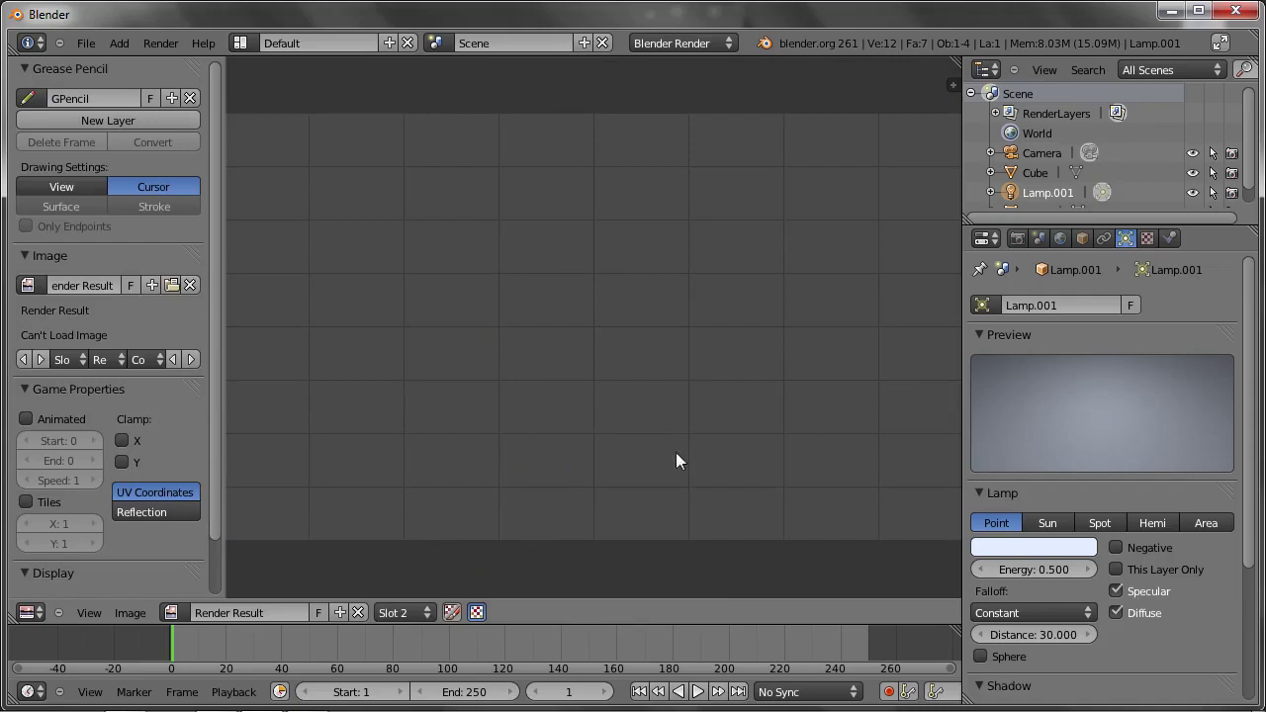
left_click(1008, 608)
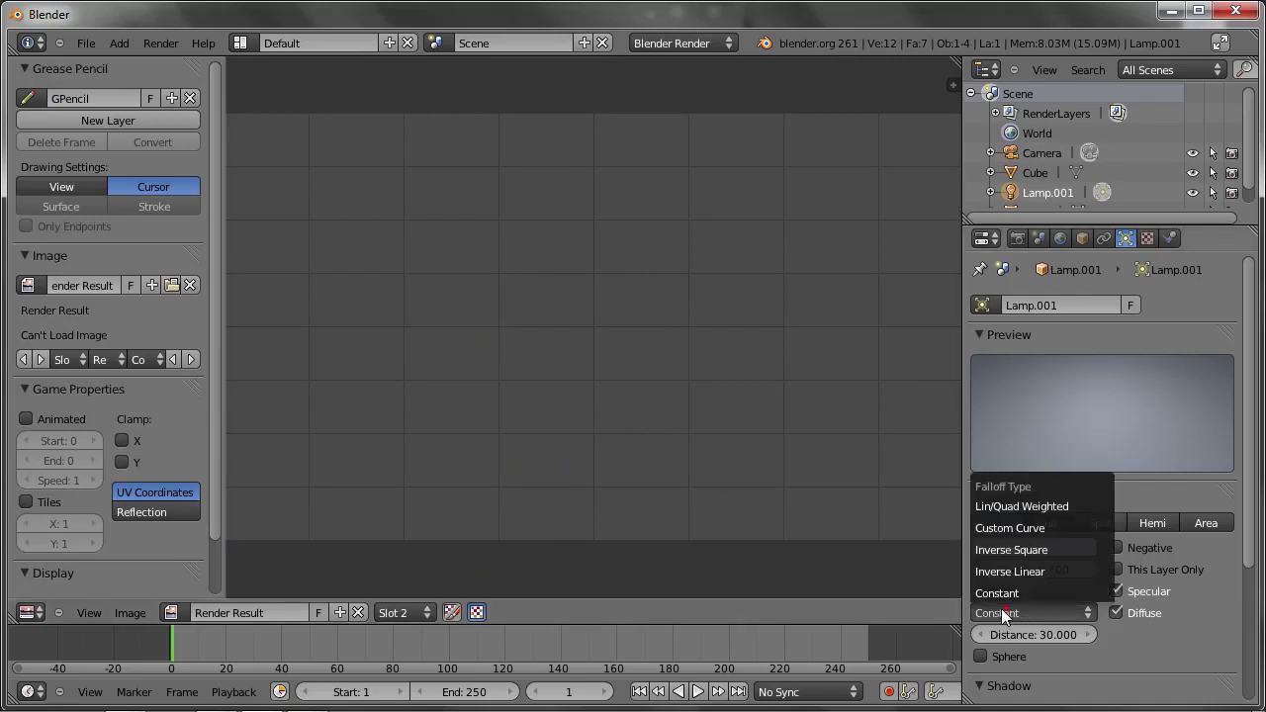
left_click(1005, 549)
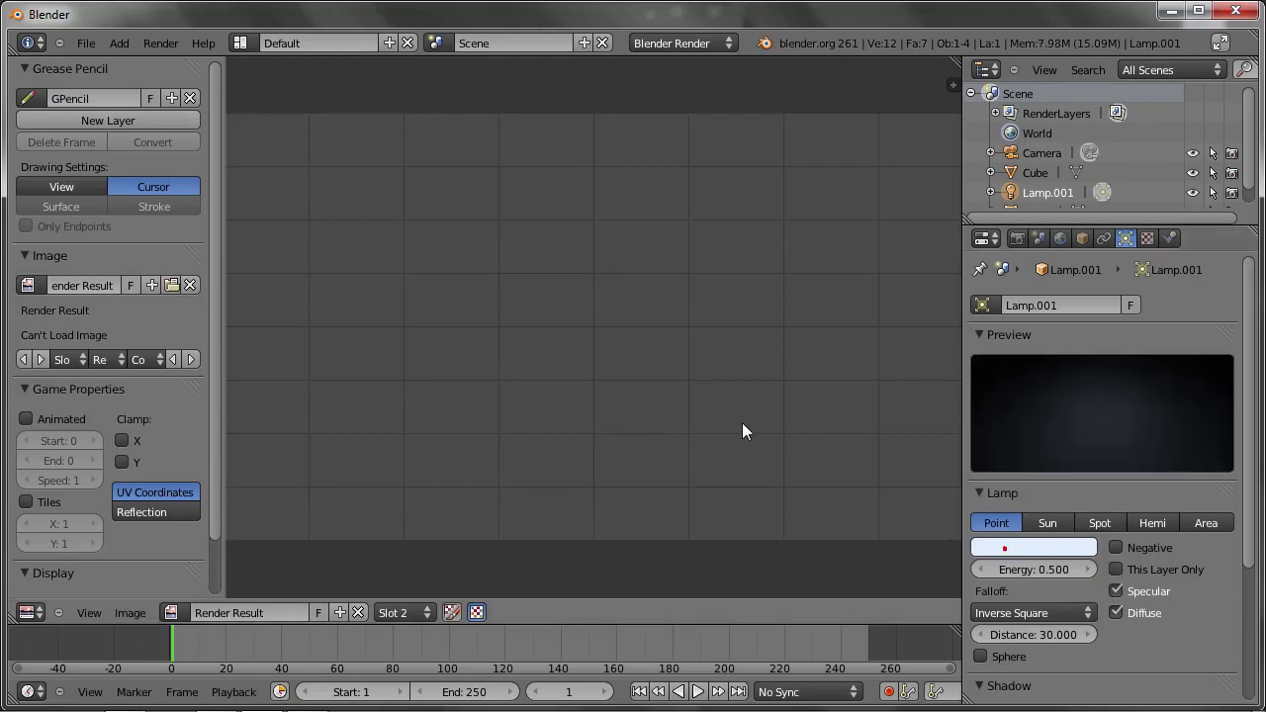
key("F12")
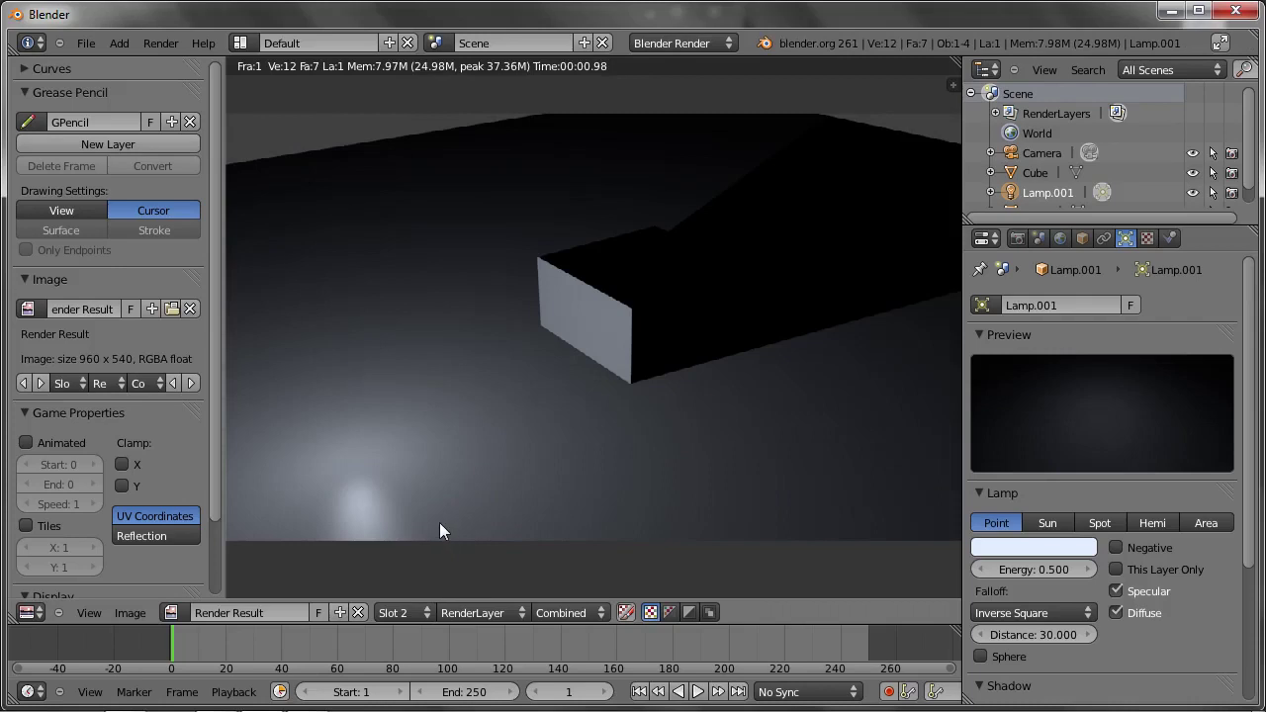
left_click(414, 615)
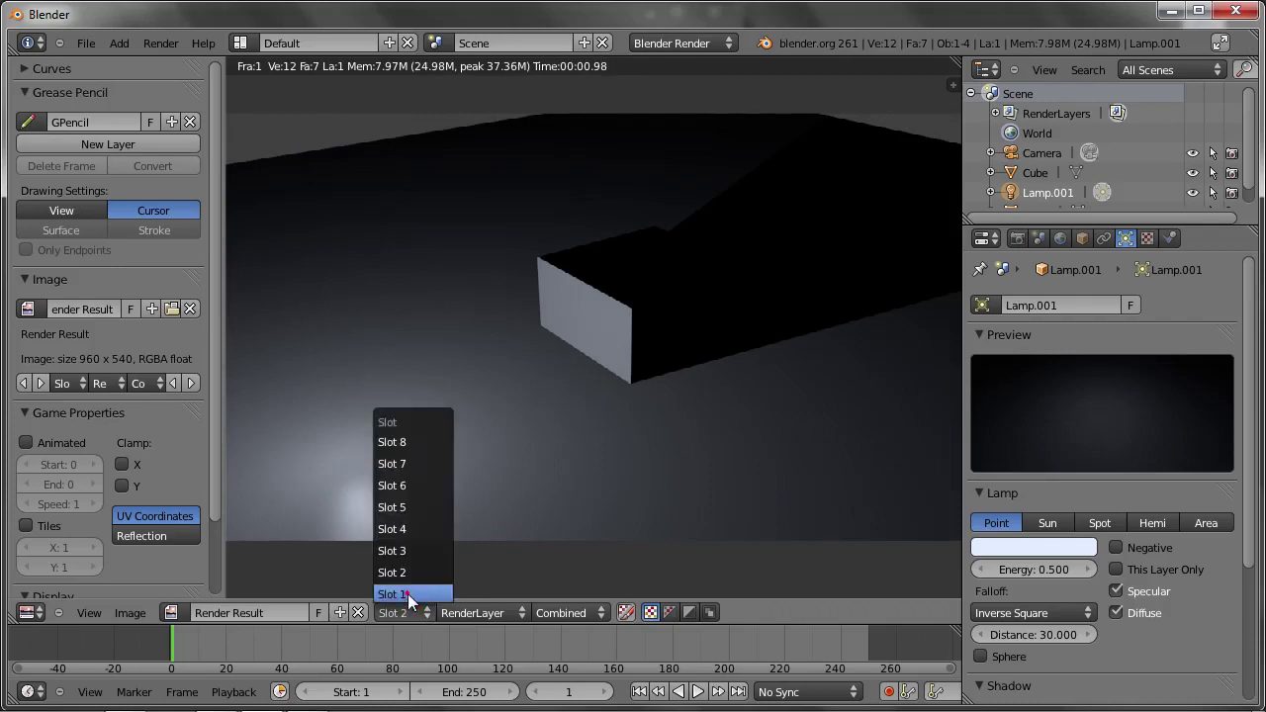
left_click(407, 593)
left_click(407, 612)
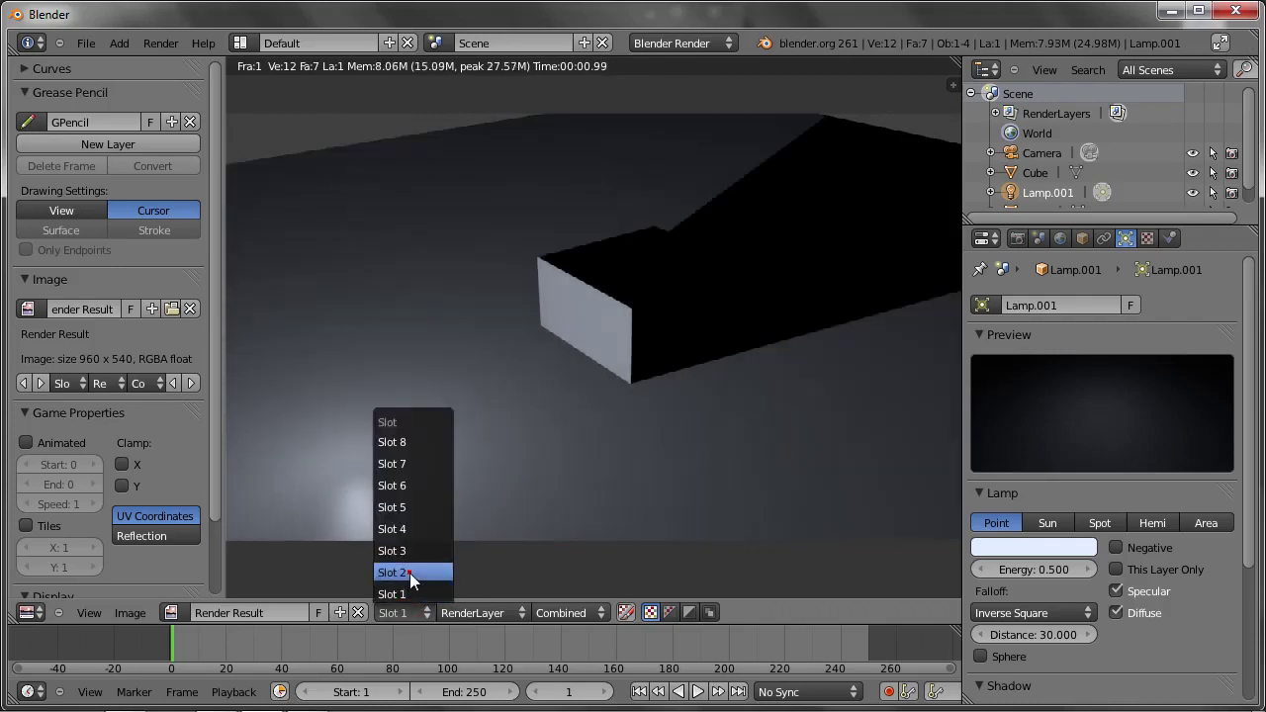
left_click(409, 573)
left_click(409, 614)
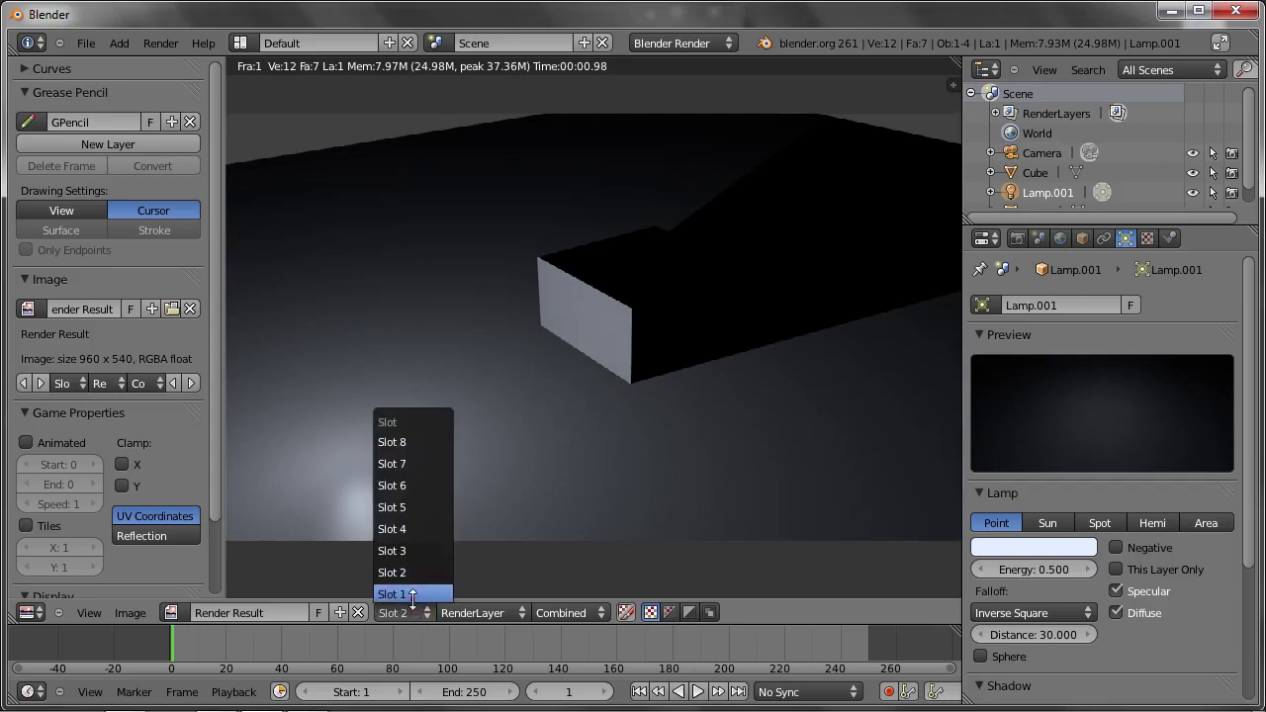
left_click(411, 595)
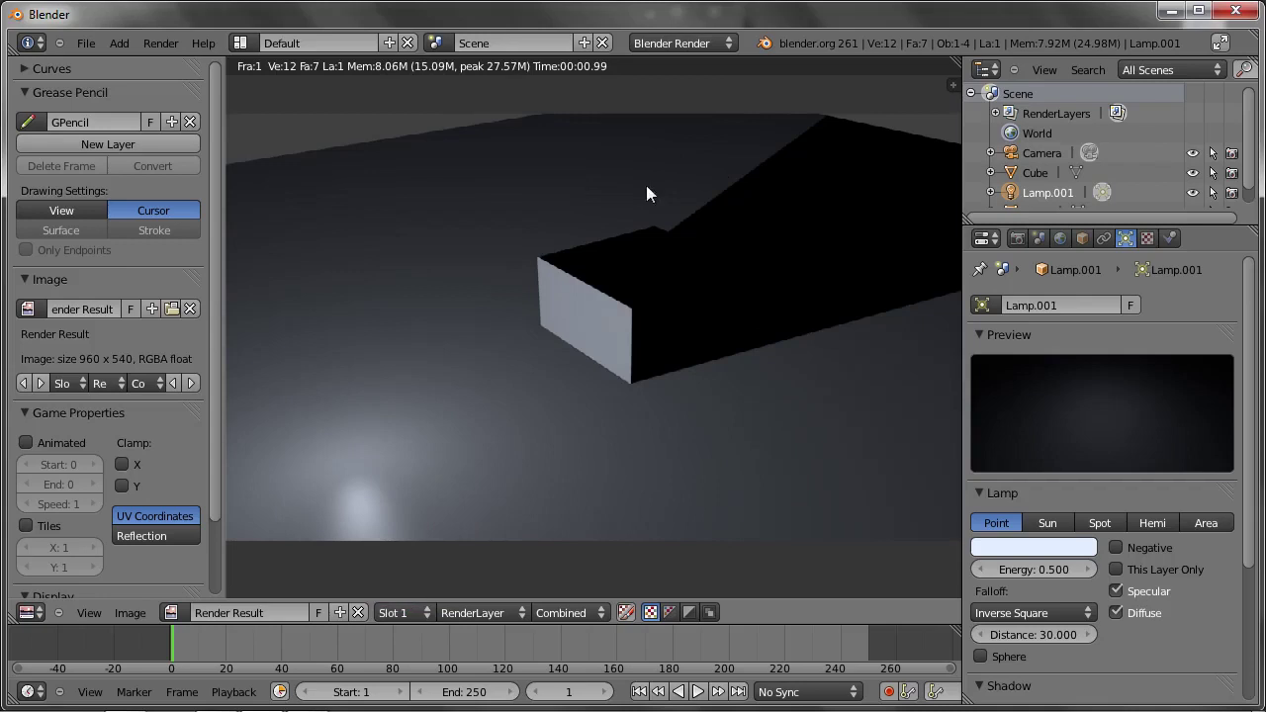
left_click(401, 612)
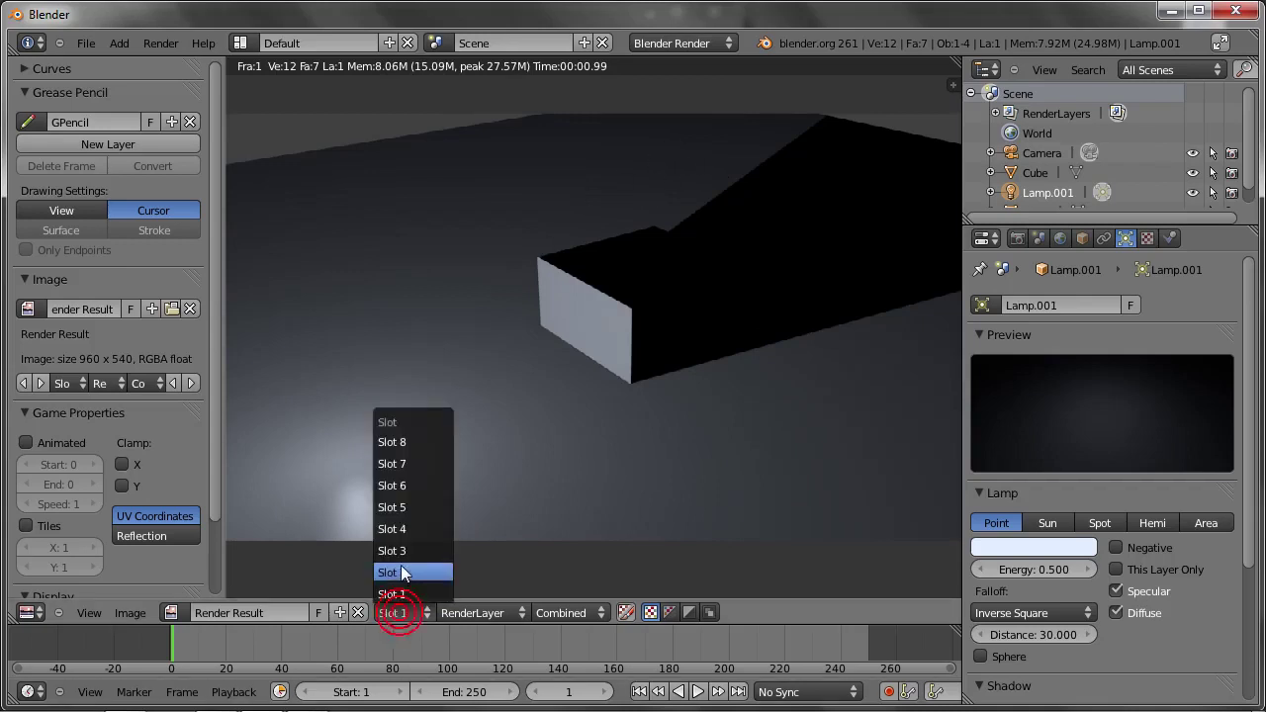
left_click(401, 571)
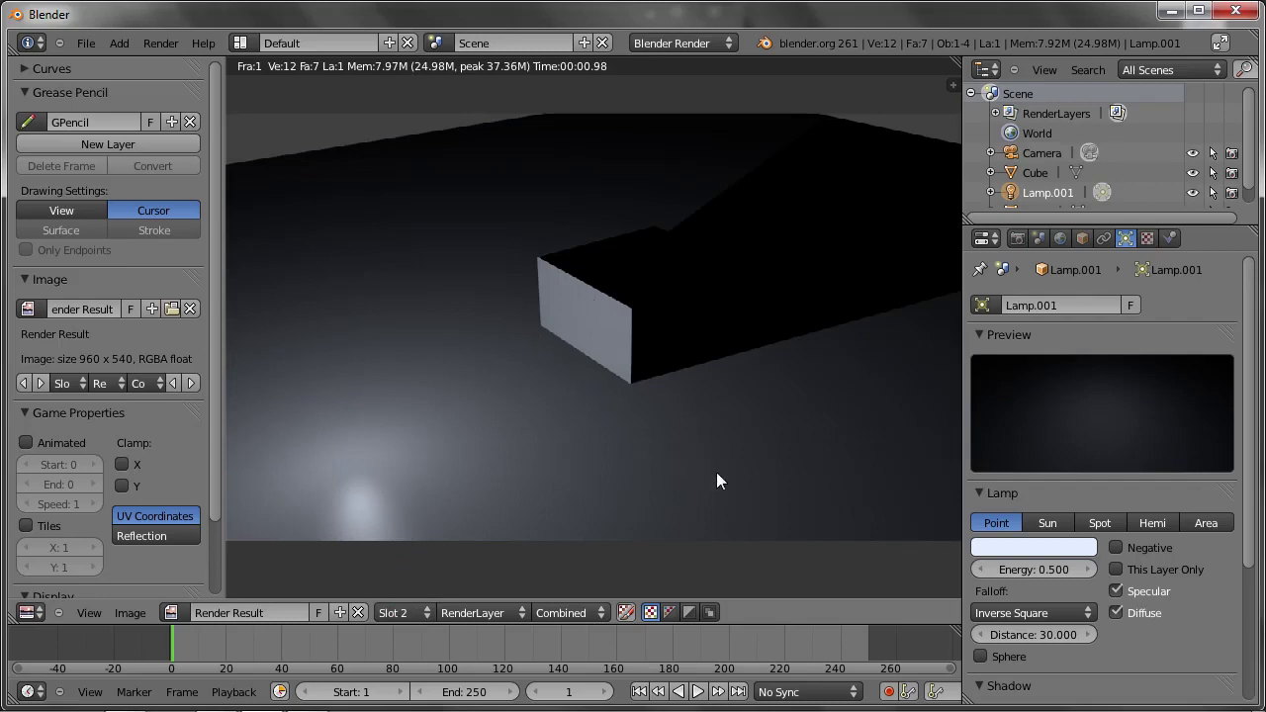
Step: Set the lamp Distance to 1.000, render it, then re-render with Sphere enabled
left_click(1025, 636)
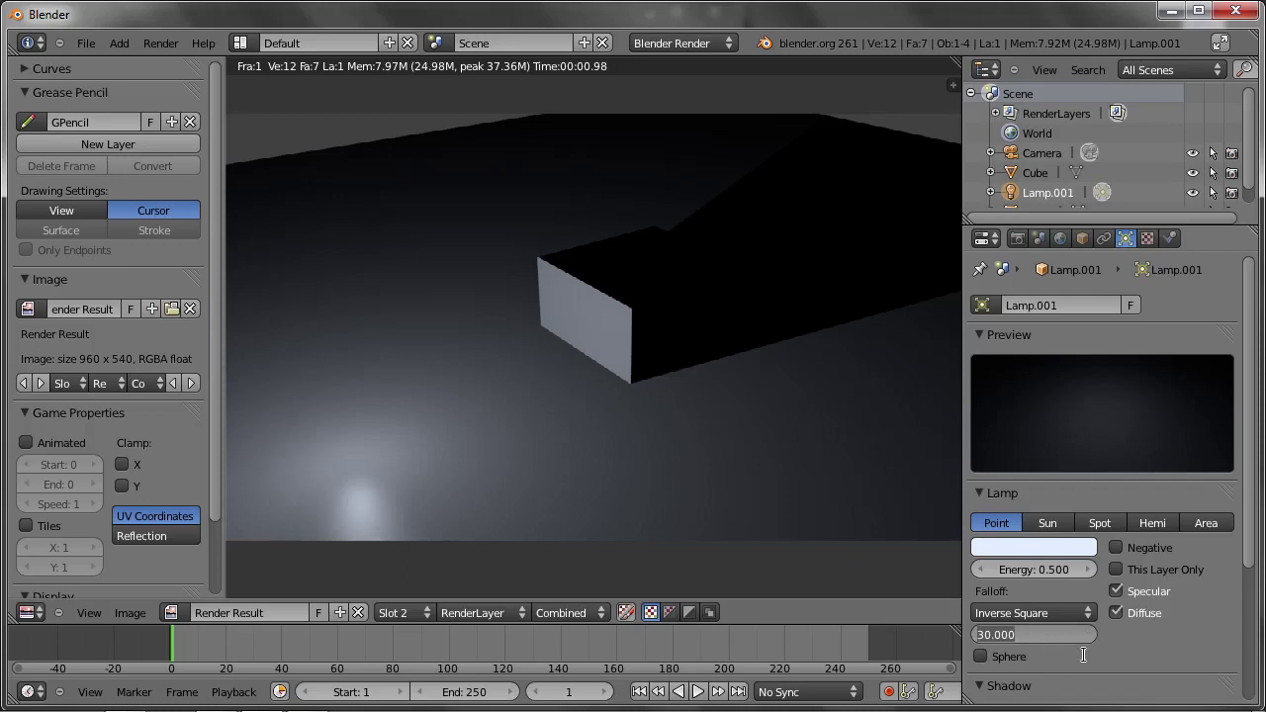
type("1")
key("Return")
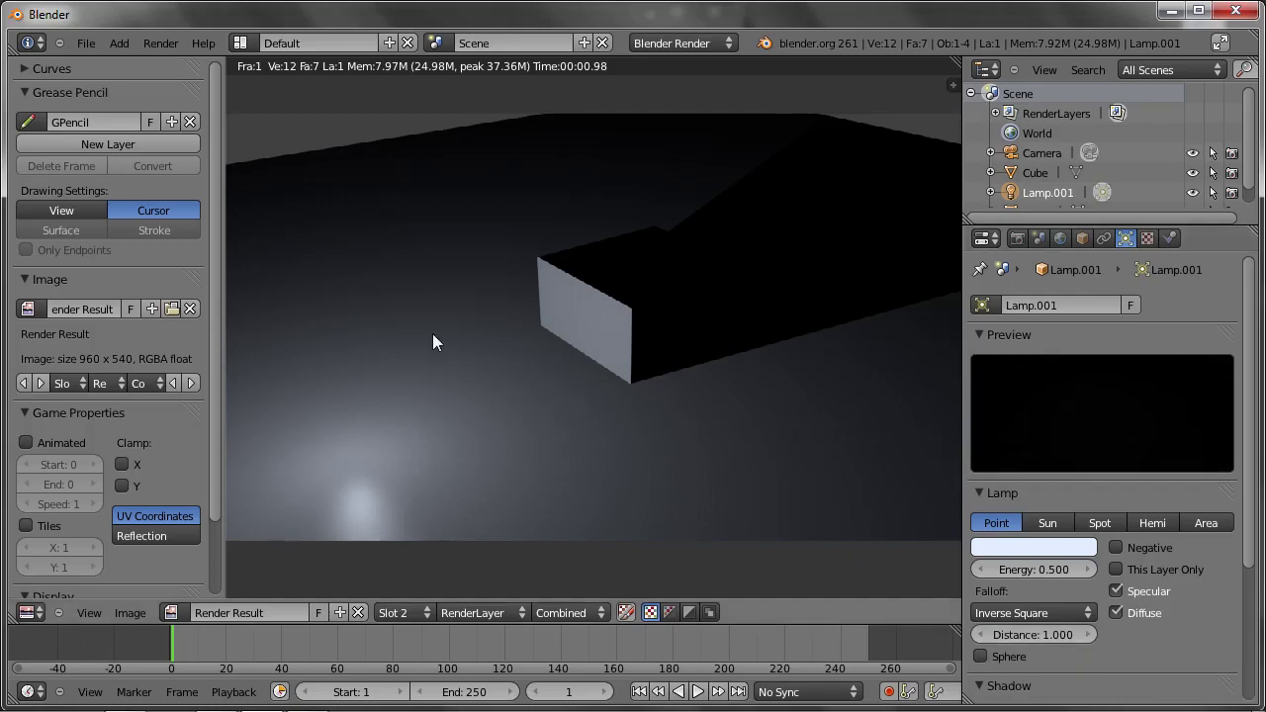
key("F12")
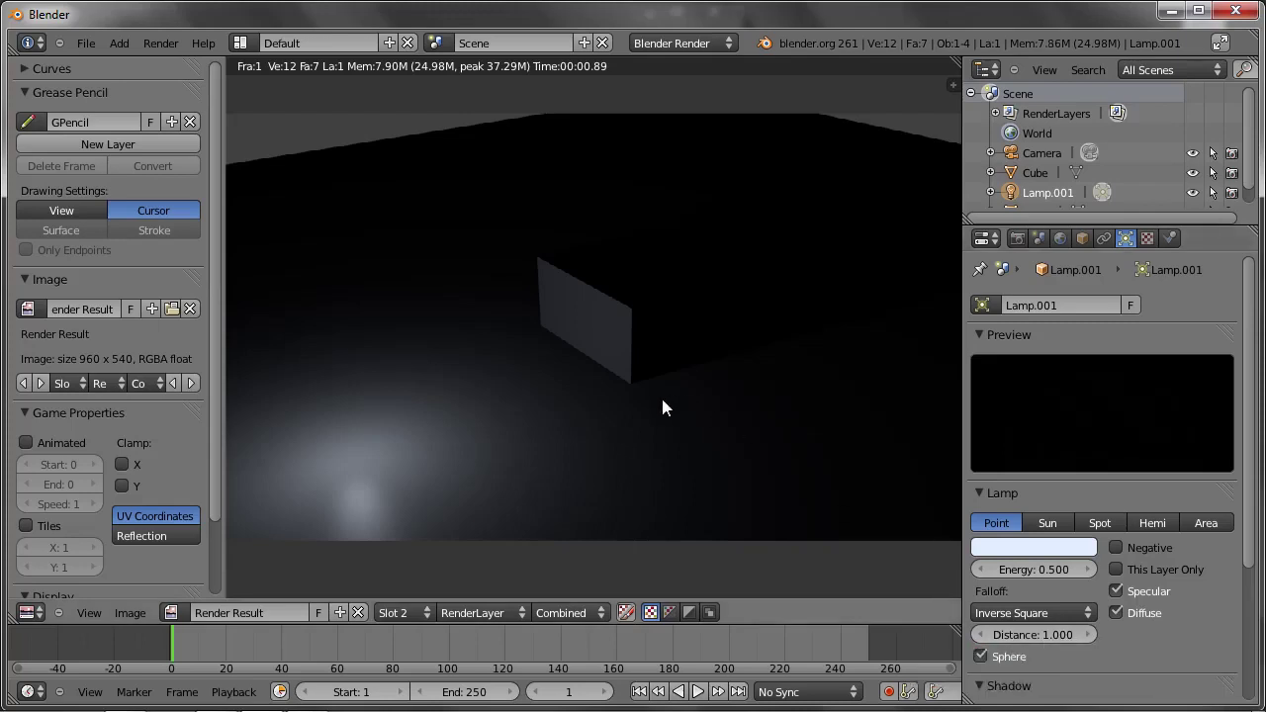
key("F12")
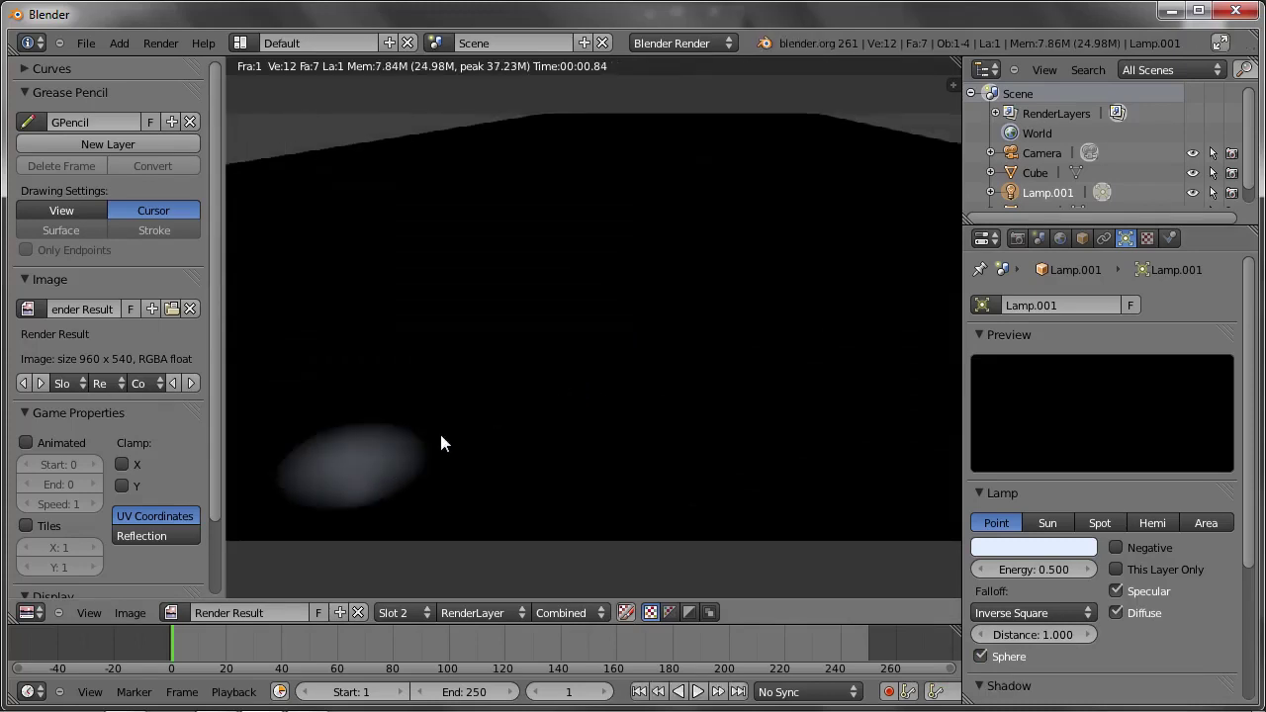
key("Escape")
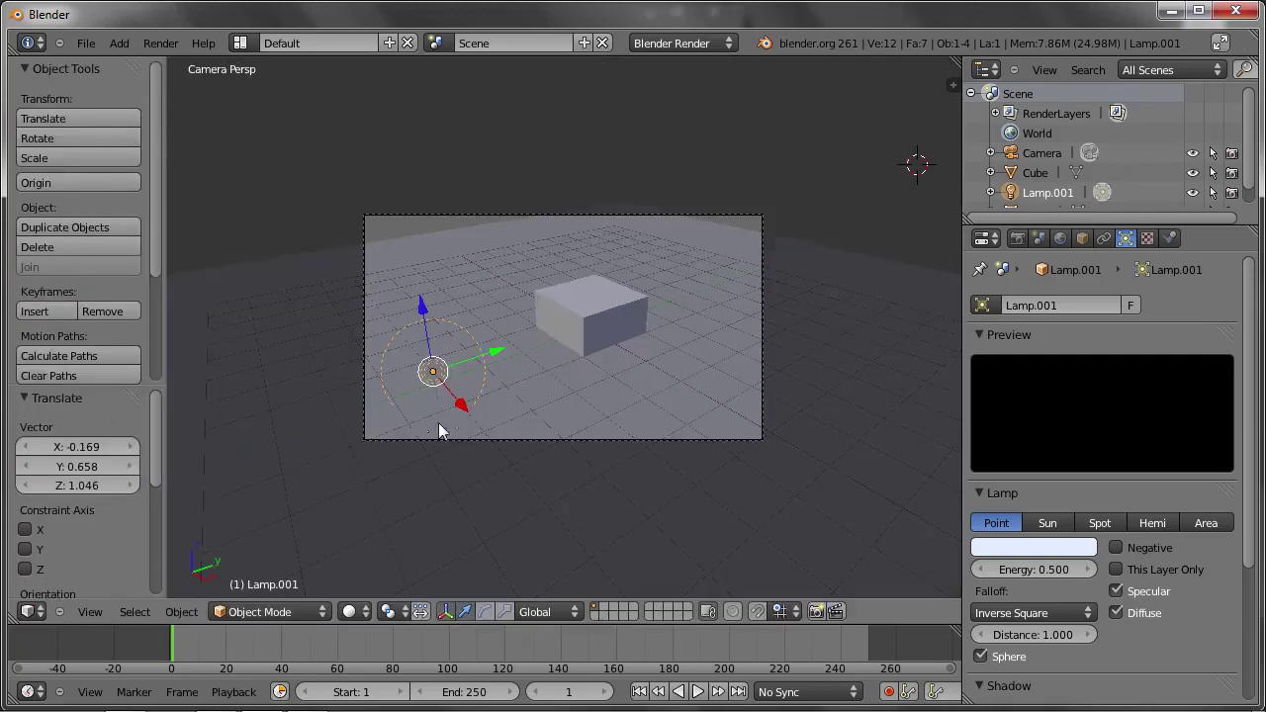
Step: Adjust the lamp Distance to 3.632 and render the wider, dimmer floor glow
scroll(455, 385, "up", 2)
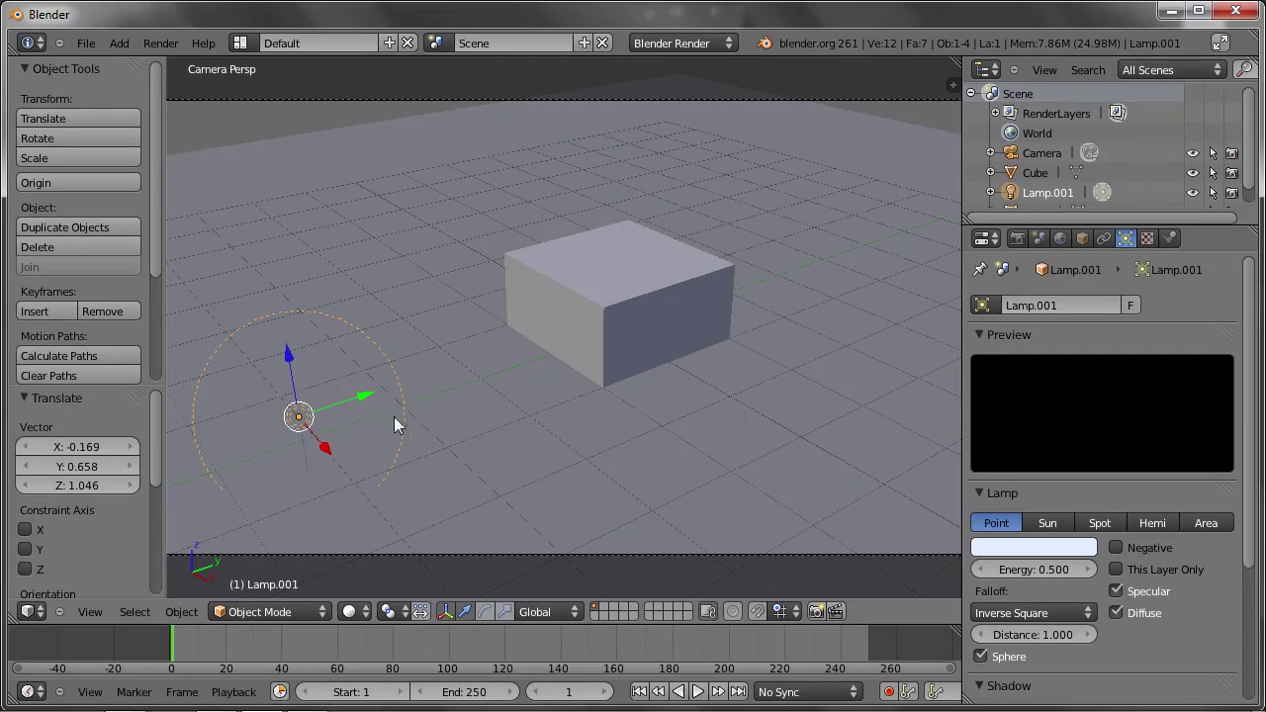
key("F12")
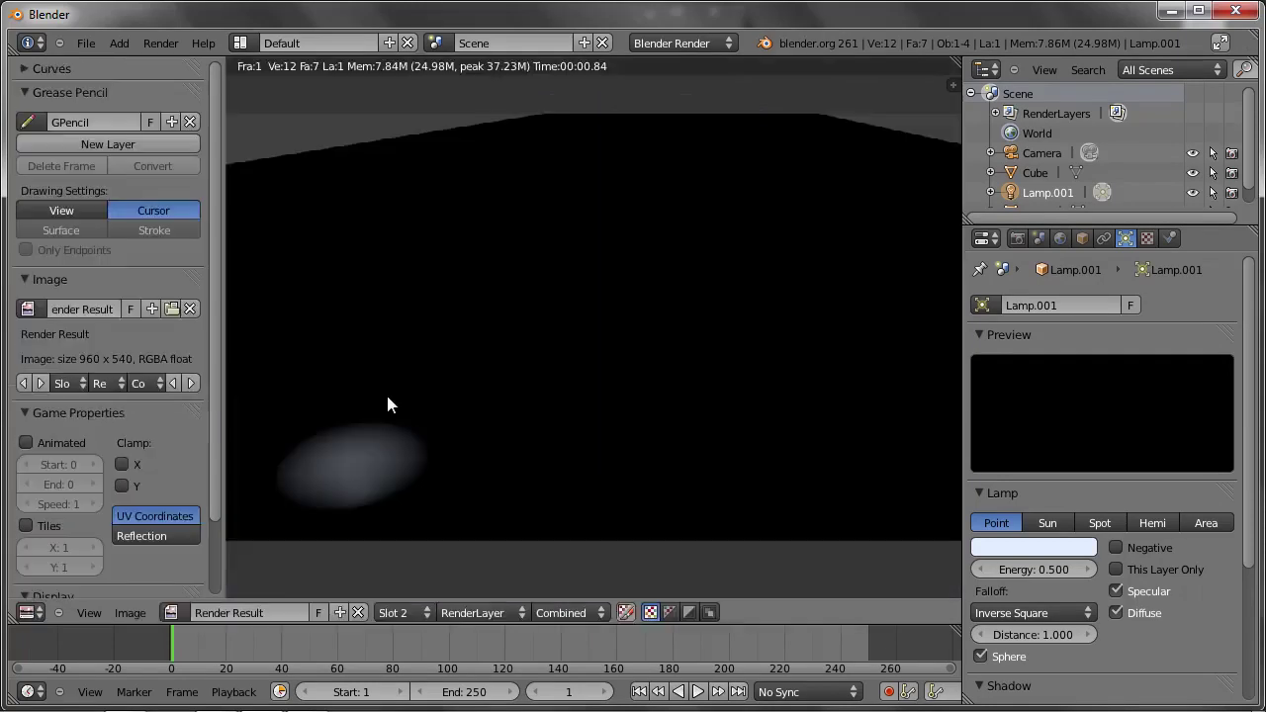
key("Escape")
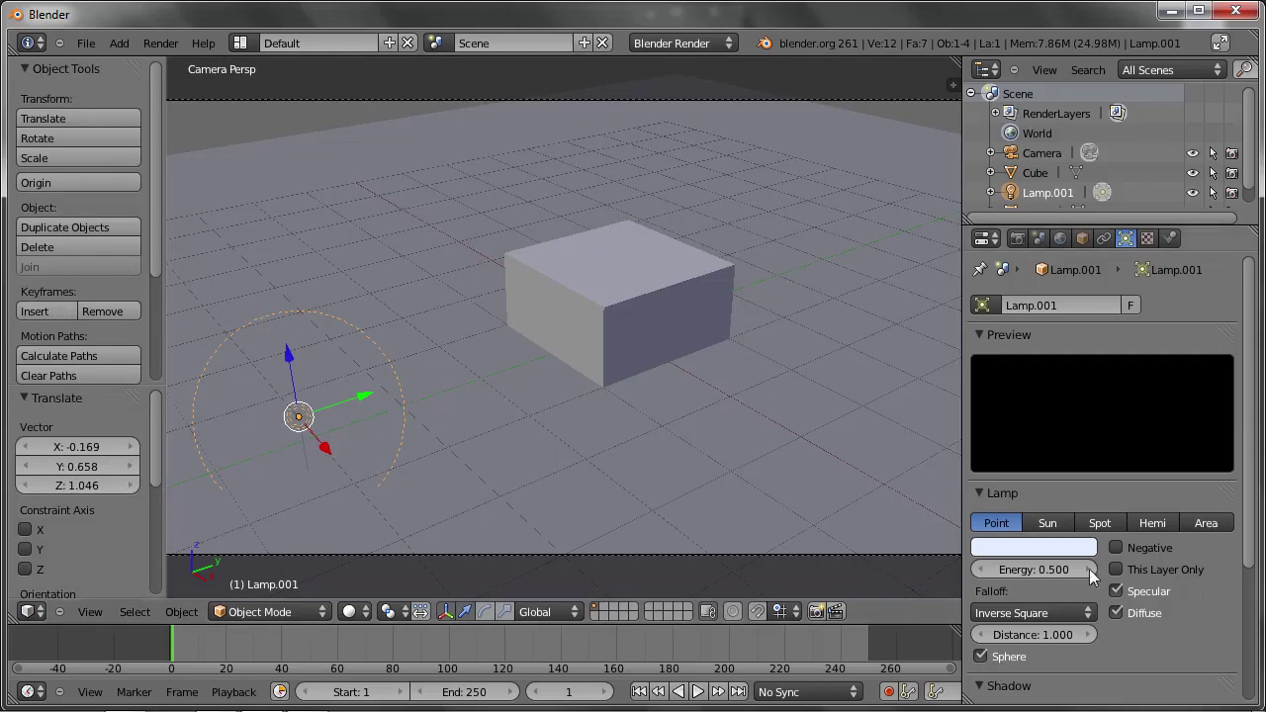
left_click_drag(1027, 635, 1047, 633)
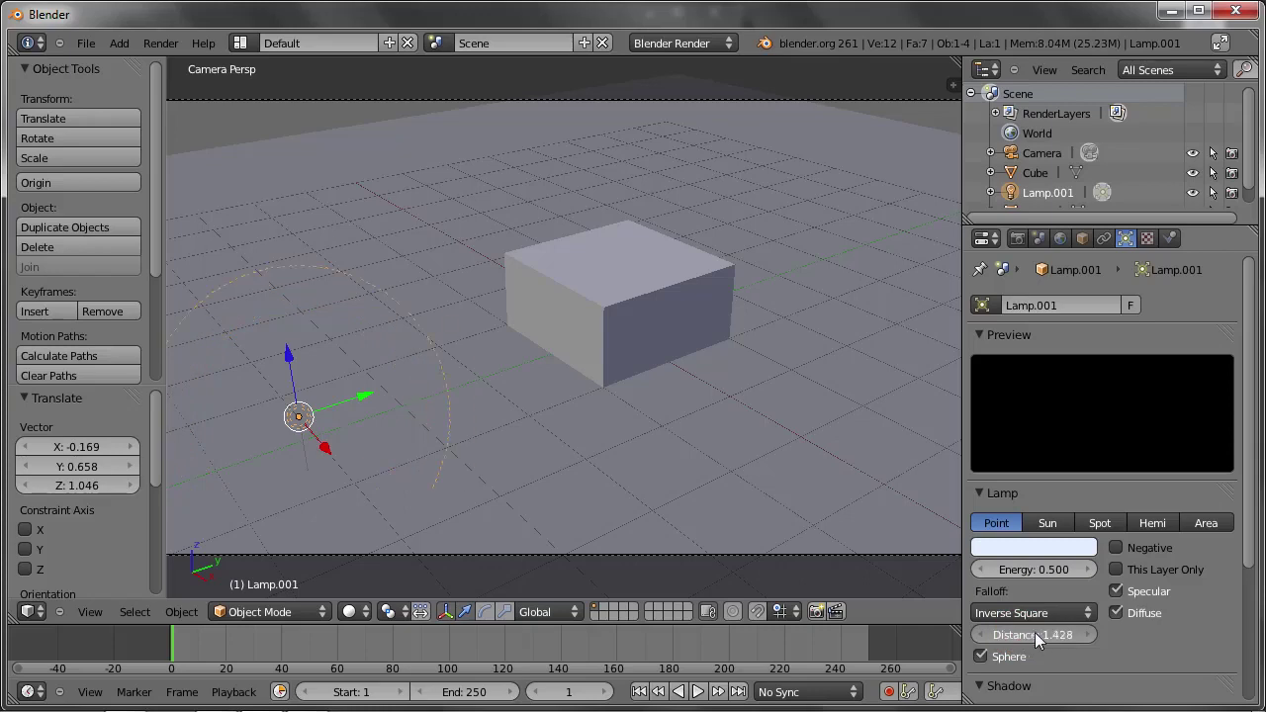
left_click_drag(1043, 634, 1053, 631)
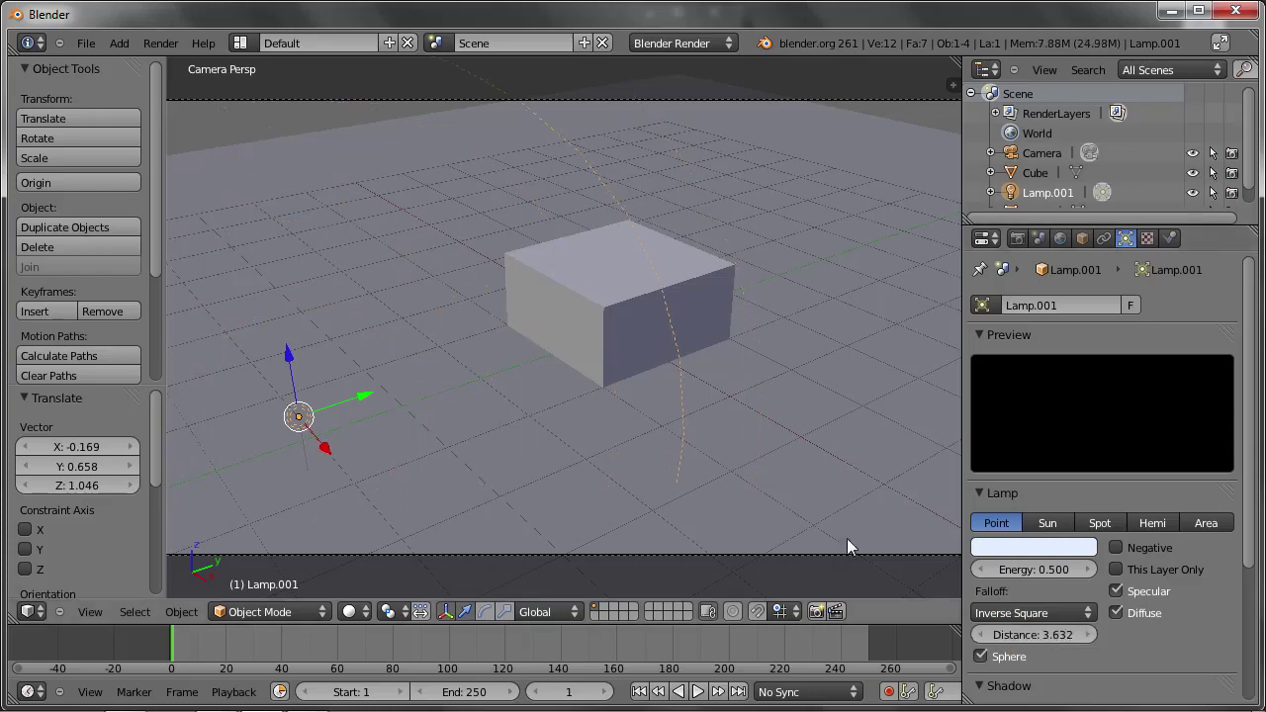
key("F12")
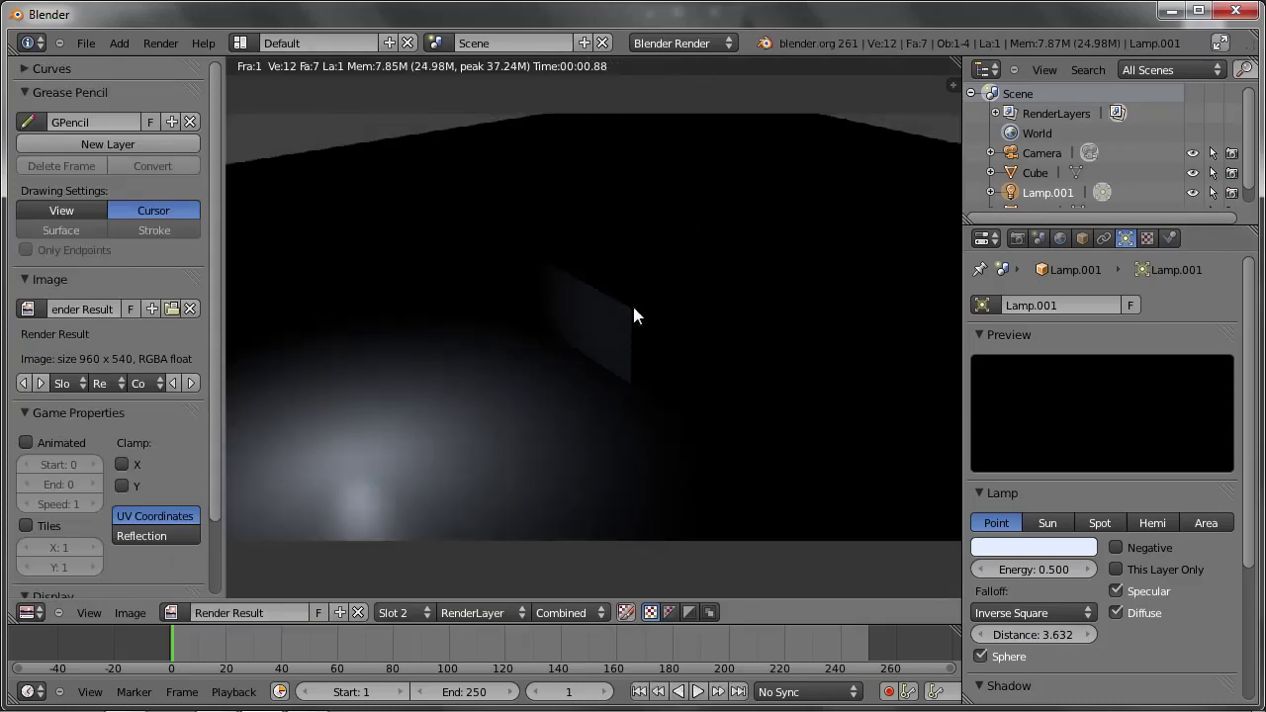
Step: Turn off the lamp's Sphere option and render the brighter cube side and floor
left_click(980, 657)
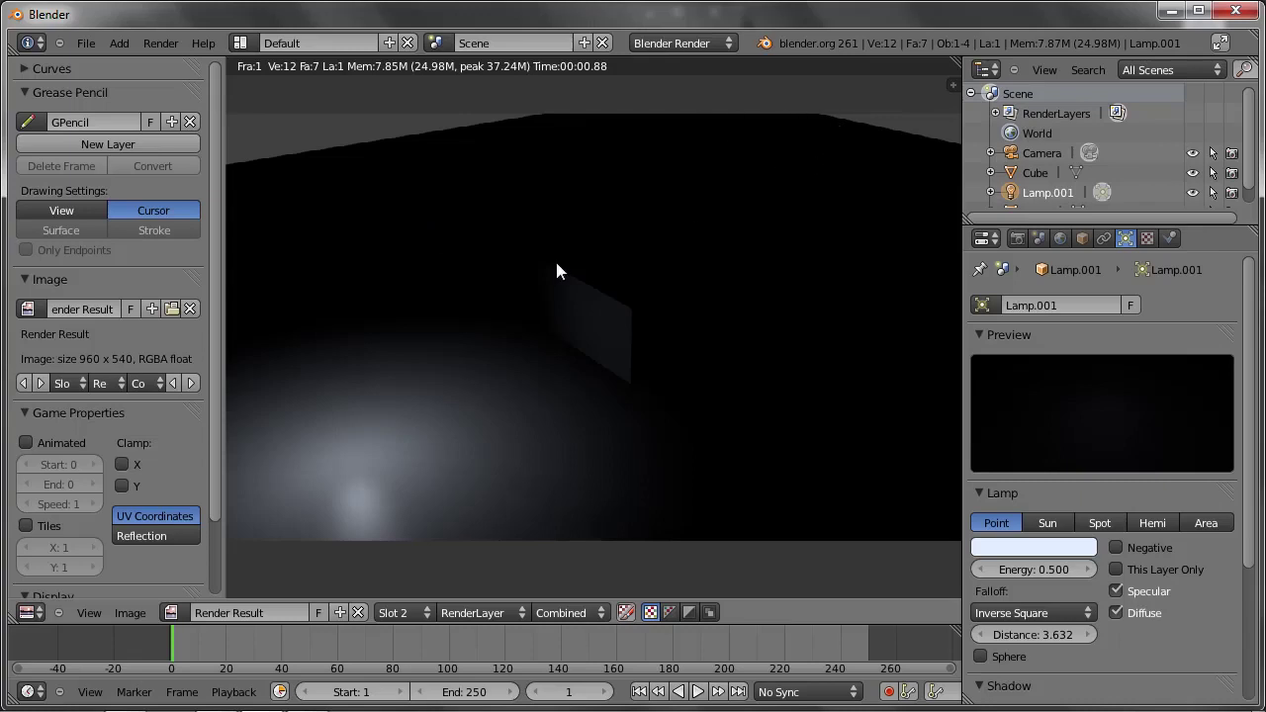
key("F12")
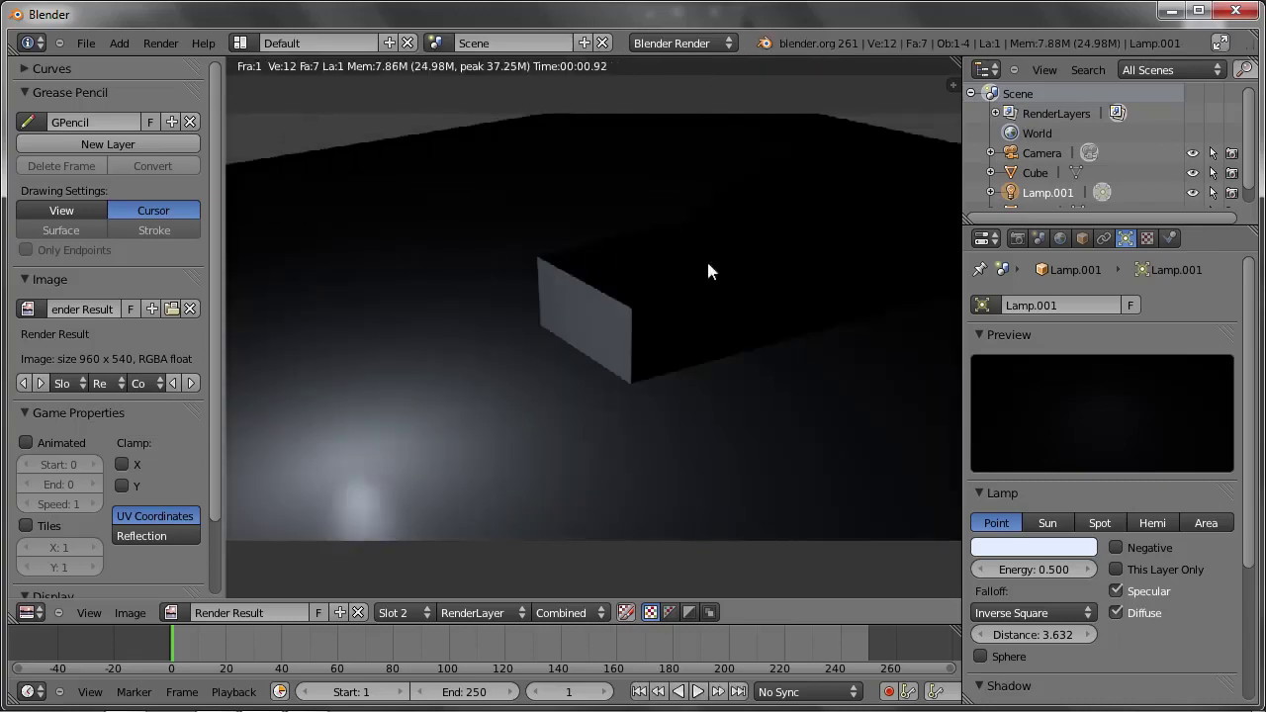